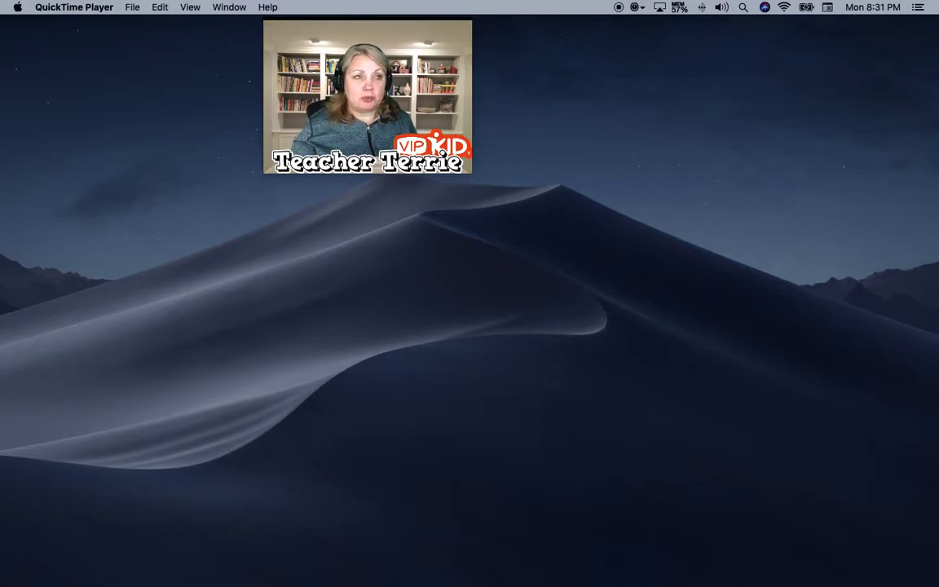
# - Switch to CamTwist and replace the Image Overlay (gs1) background with BRICK classroom.png from the BACKGROUNDS GENERIC folder
pyautogui.press('F11')
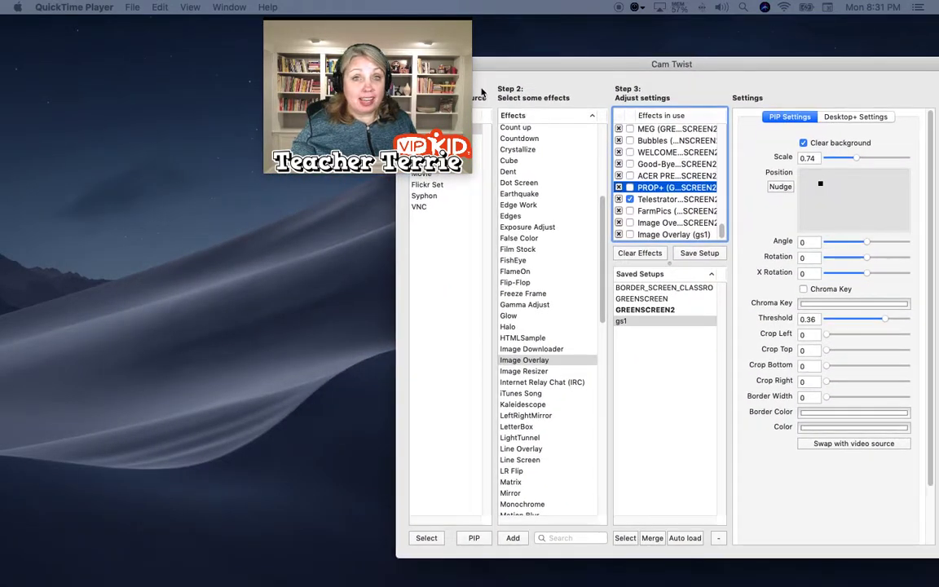
pyautogui.click(482, 92)
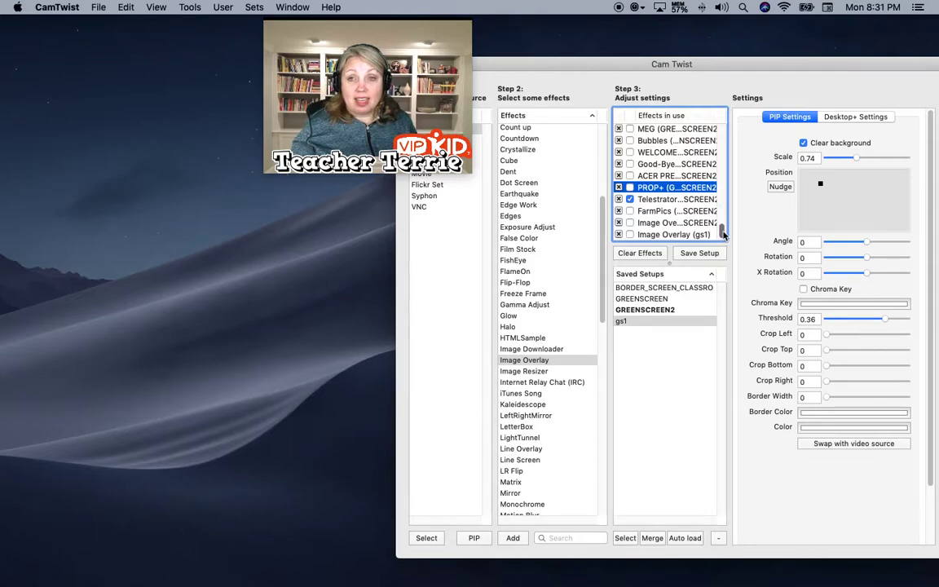
pyautogui.scroll(10, 665, 196)
pyautogui.click(665, 142)
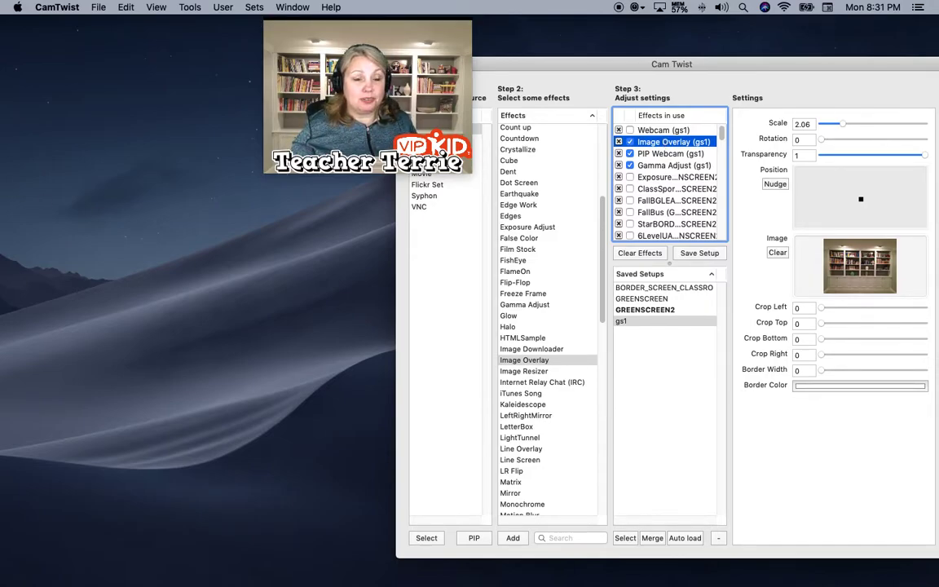
pyautogui.click(860, 265)
pyautogui.click(197, 173)
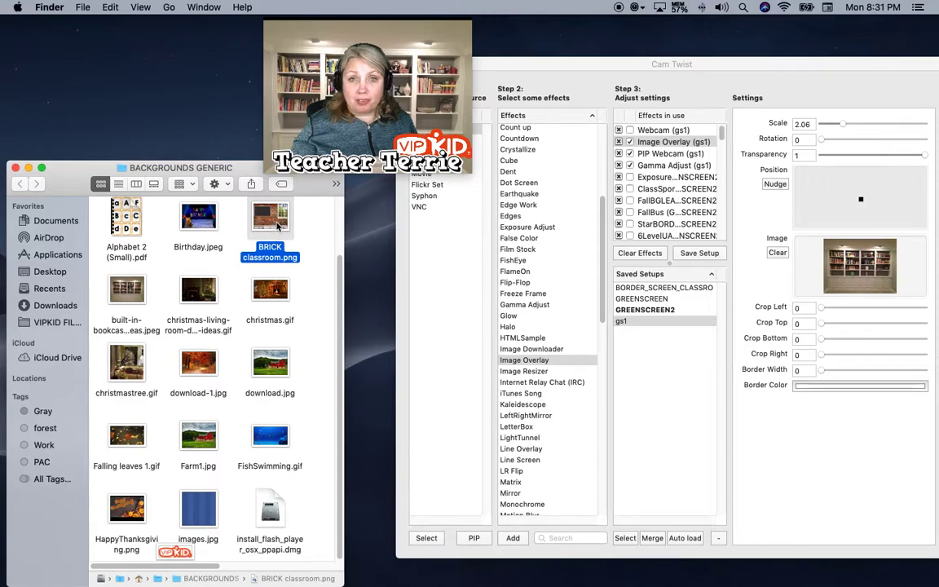
pyautogui.moveTo(248, 203); pyautogui.dragTo(864, 269)
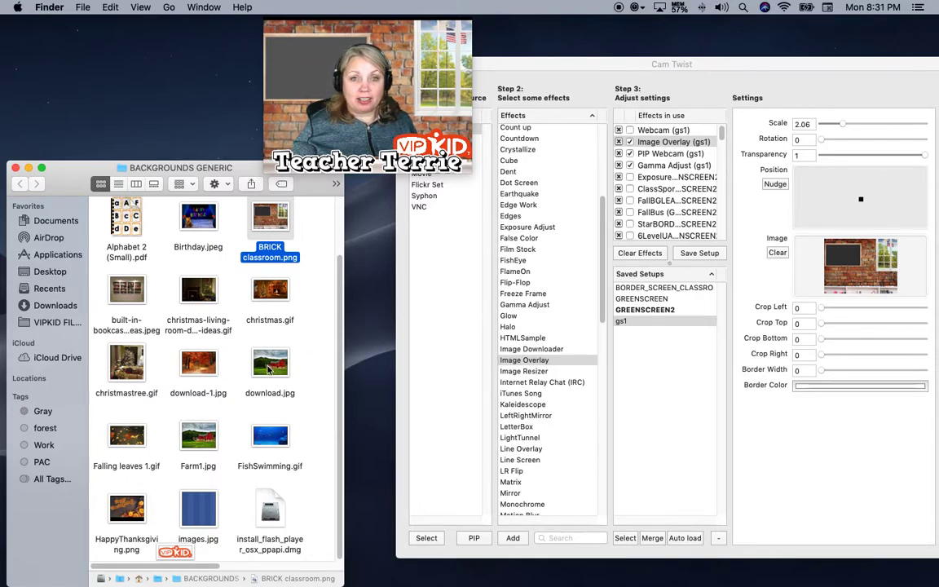
# - Try download.jpg and Falling leaves 1.gif in turn as the overlay's background image
pyautogui.moveTo(270, 363); pyautogui.dragTo(869, 266)
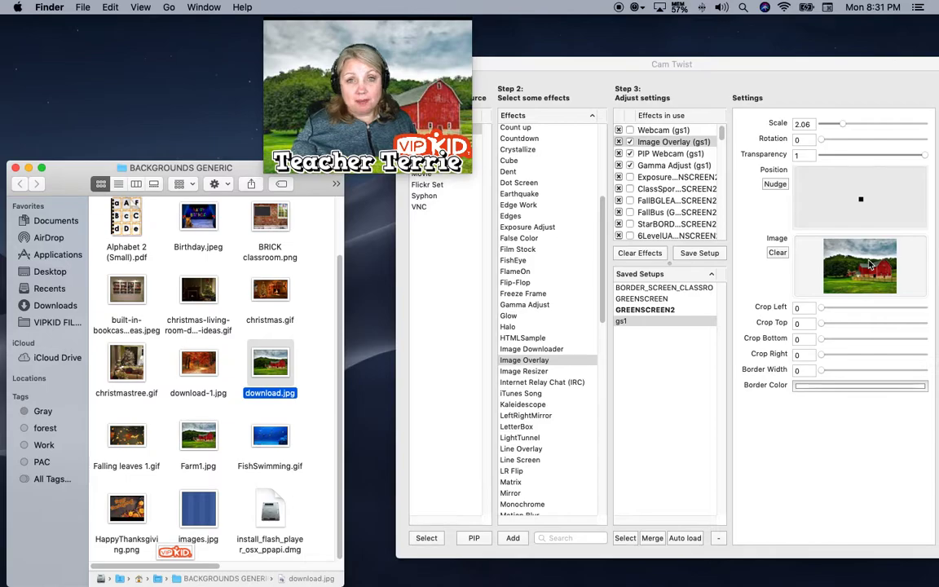
pyautogui.moveTo(126, 436); pyautogui.dragTo(869, 270)
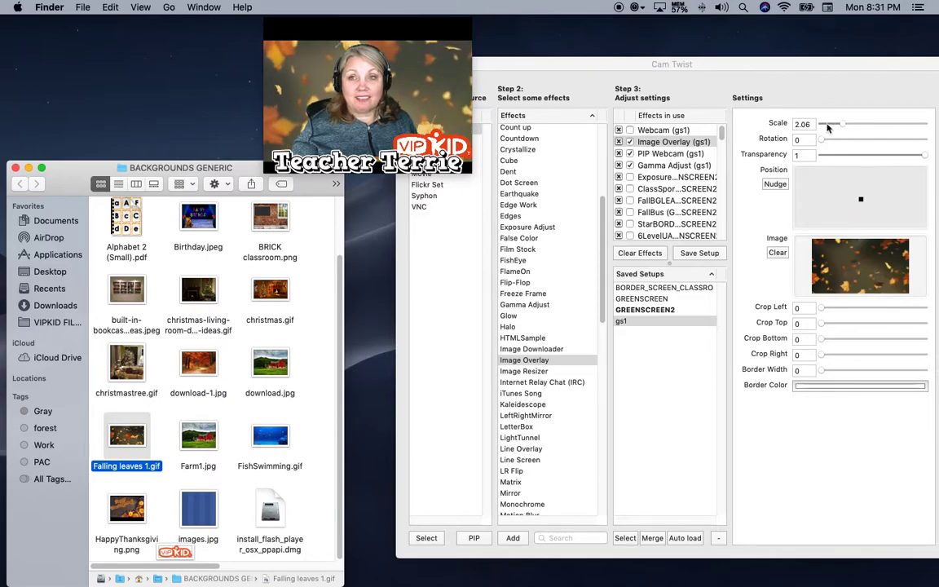
# - Enlarge the image overlay to a scale of 2.89 and set its image back to BRICK classroom.png
pyautogui.click(775, 146)
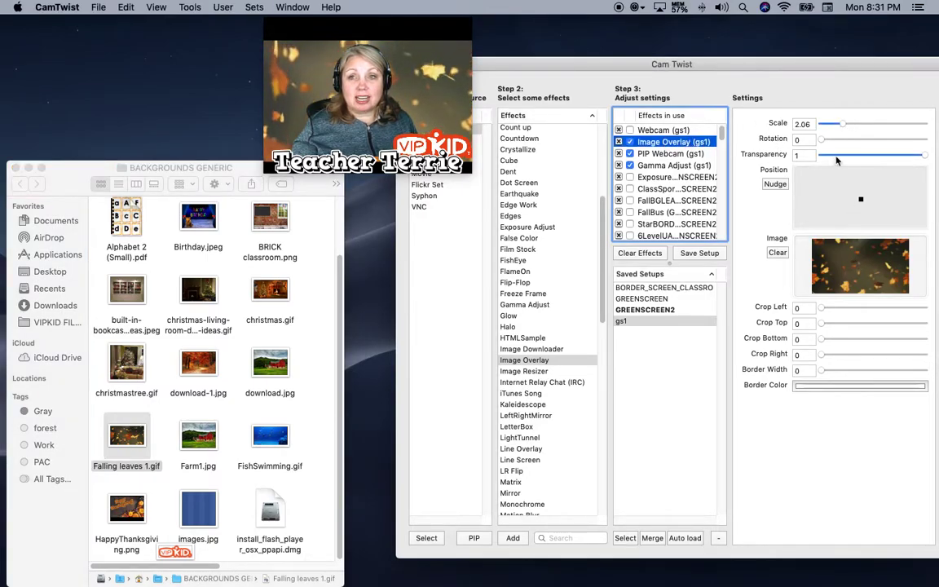
pyautogui.moveTo(843, 124); pyautogui.dragTo(851, 128)
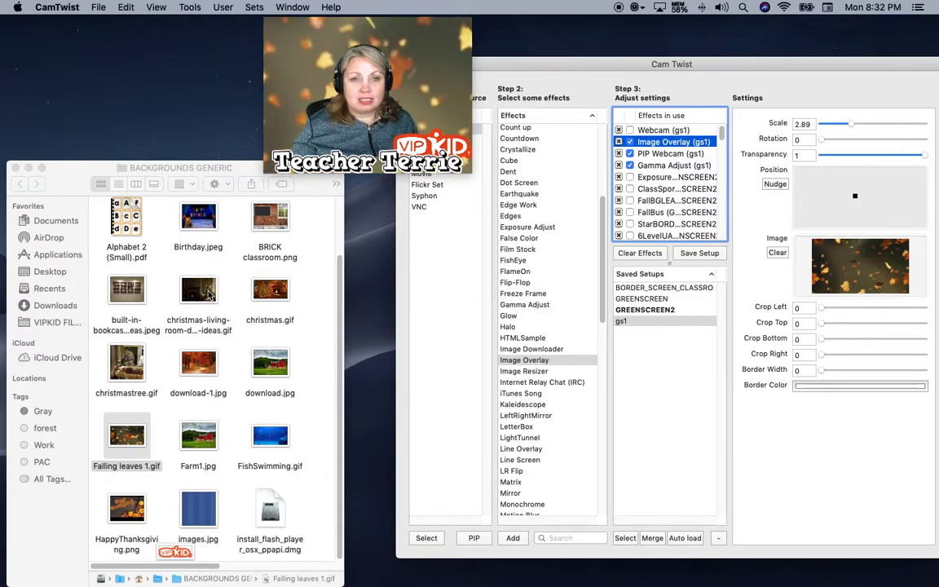
pyautogui.moveTo(273, 225); pyautogui.dragTo(864, 273)
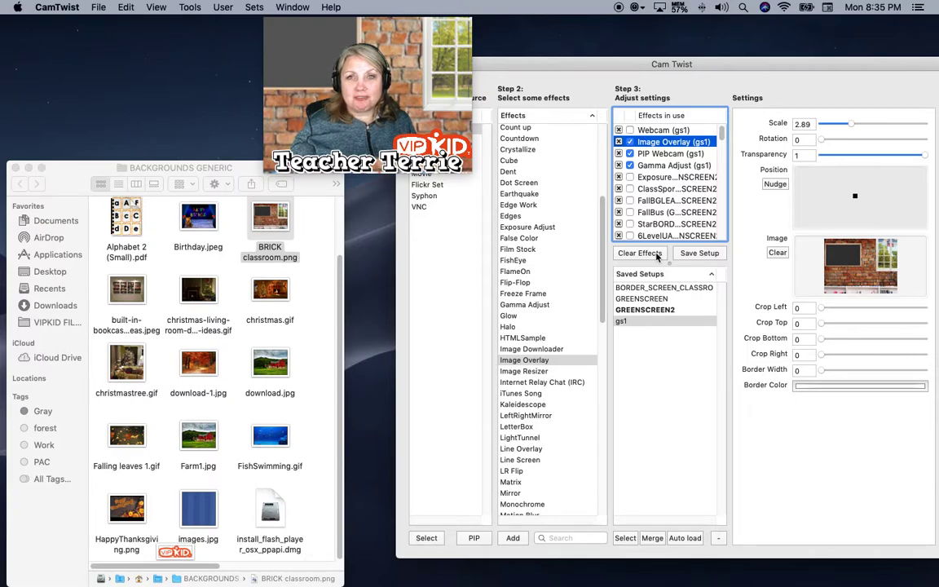
# - Clear all effects in use and move the preview window away from the video source list
pyautogui.click(658, 254)
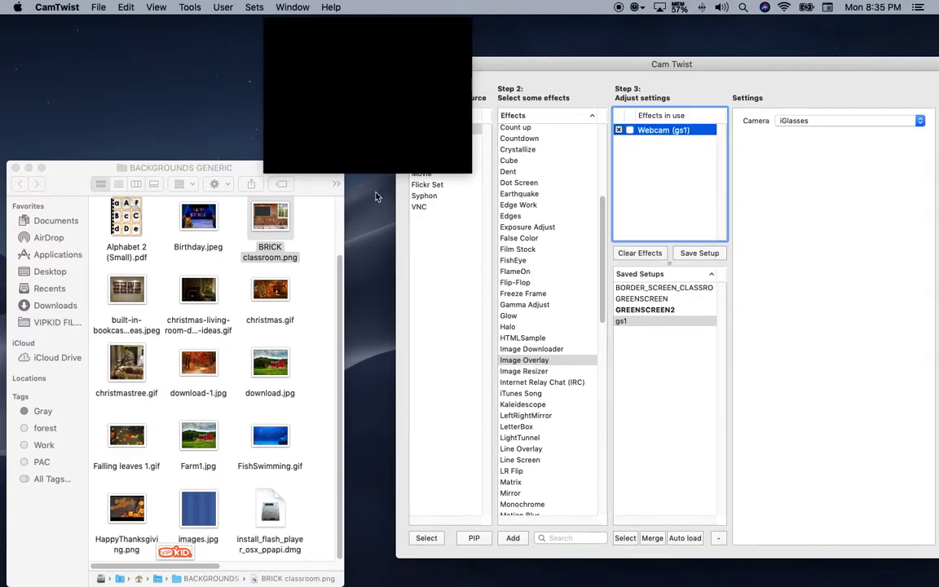
pyautogui.moveTo(437, 31)
pyautogui.moveTo(438, 31); pyautogui.dragTo(361, 30)
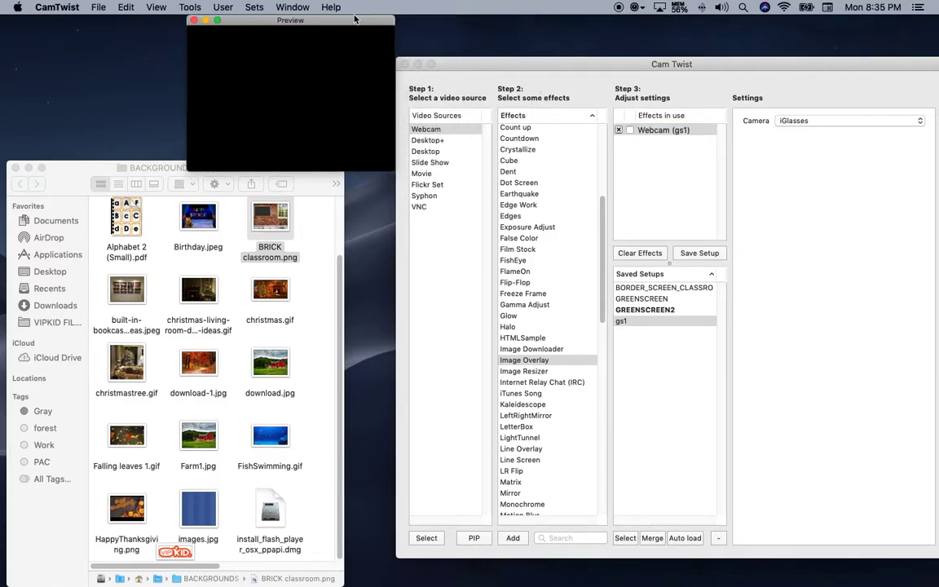
# - Add the Webcam source as a picture-in-picture and set its camera to iGlasses
pyautogui.click(428, 130)
pyautogui.click(473, 539)
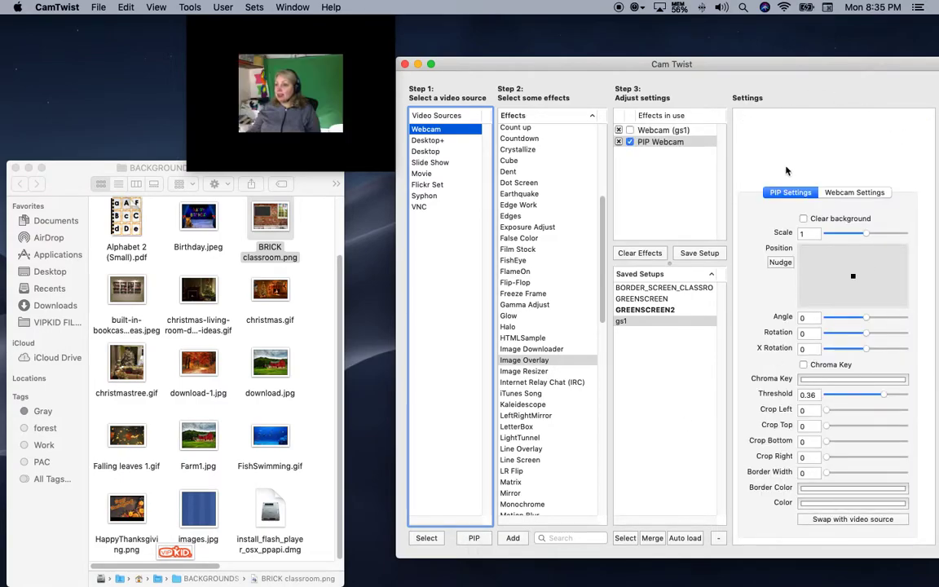
pyautogui.click(852, 192)
pyautogui.click(817, 213)
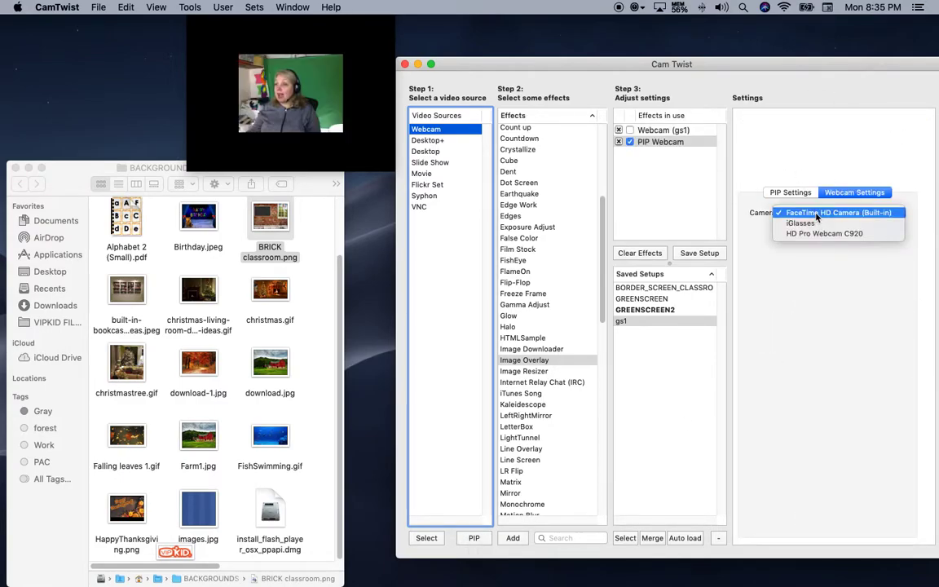
pyautogui.click(804, 225)
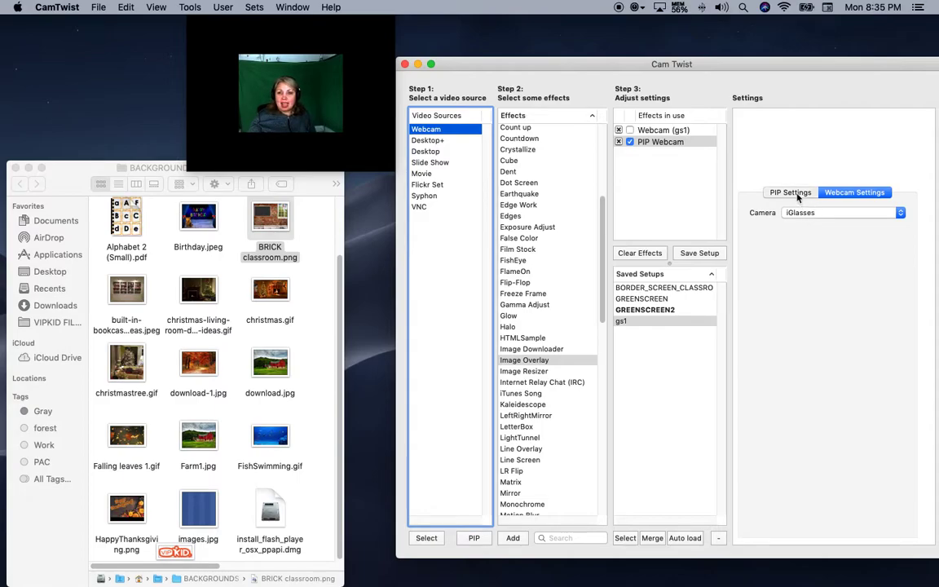
# - Enable Clear background for the PIP Webcam and enlarge it to a scale of 2
pyautogui.click(791, 193)
pyautogui.click(804, 216)
pyautogui.moveTo(866, 232); pyautogui.dragTo(928, 239)
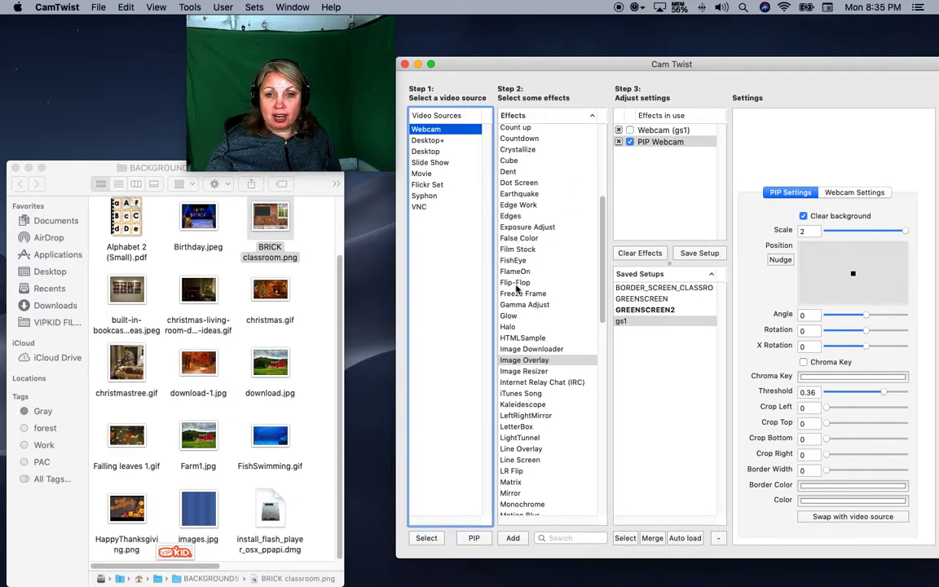
# - Add an Image Overlay ordered before the PIP Webcam, and a Gamma Adjust effect with an amount of 0.26
pyautogui.doubleClick(522, 361)
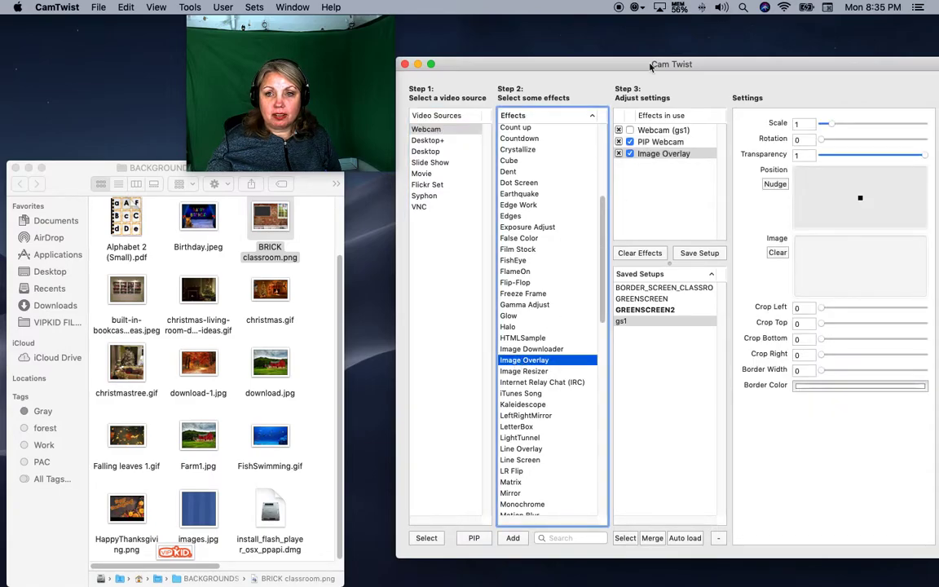
pyautogui.moveTo(650, 154)
pyautogui.mouseDown()
pyautogui.moveTo(650, 134)
pyautogui.moveTo(653, 142)
pyautogui.mouseUp()
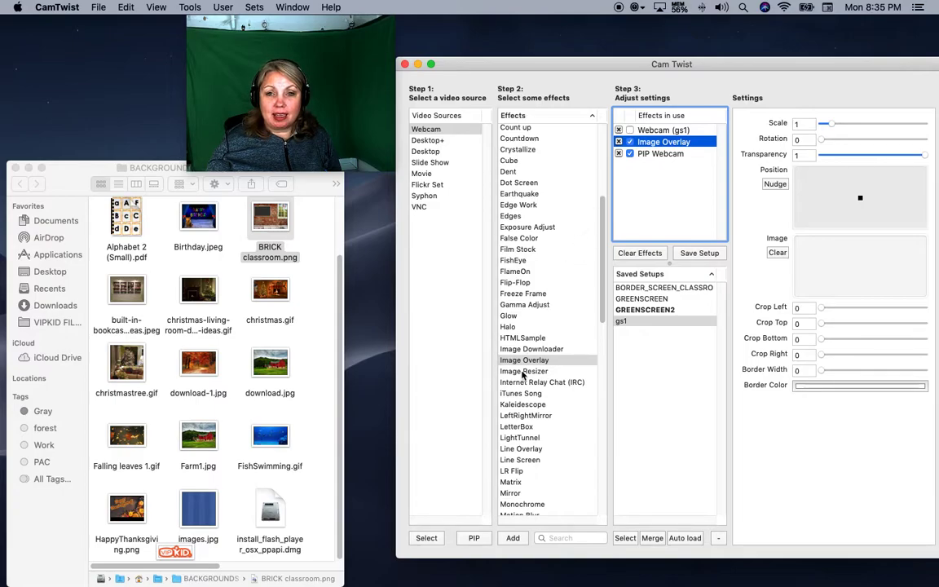
pyautogui.doubleClick(526, 304)
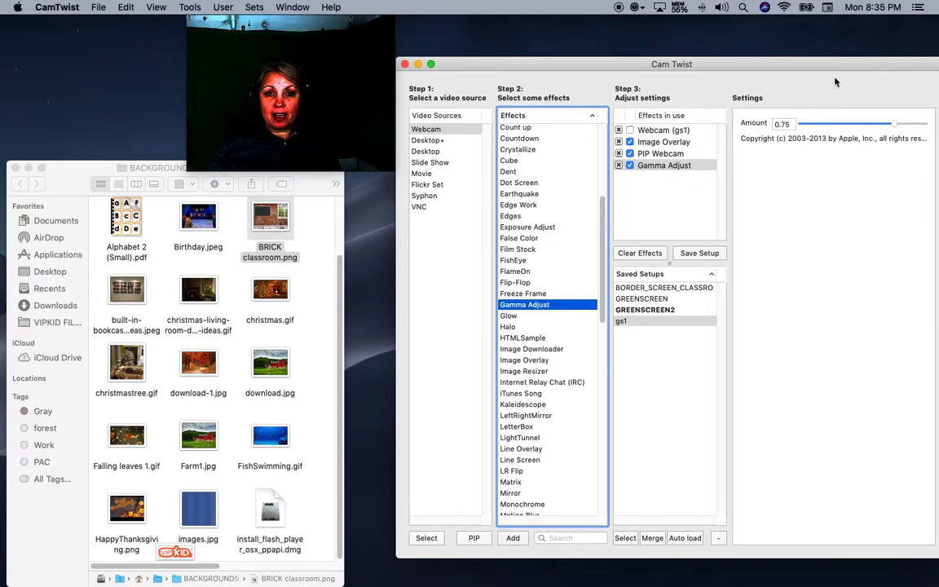
pyautogui.moveTo(895, 124); pyautogui.dragTo(836, 130)
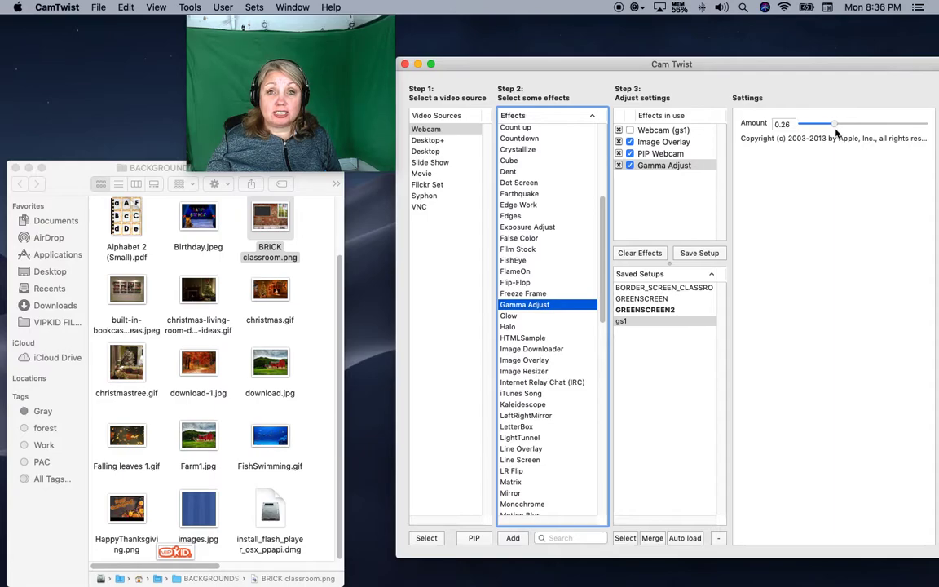
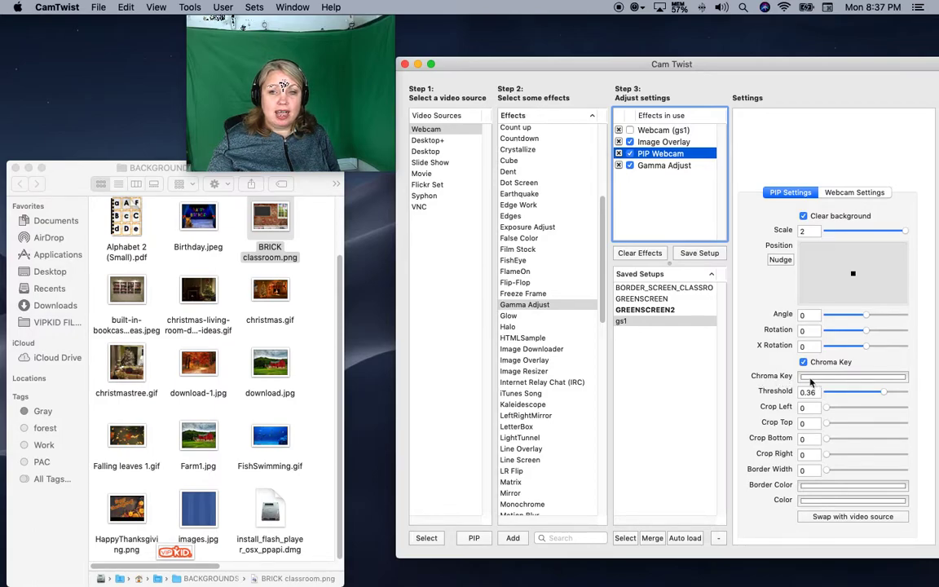
# - Set the PIP Webcam's chroma key colour by sampling the green screen in the preview
pyautogui.click(809, 377)
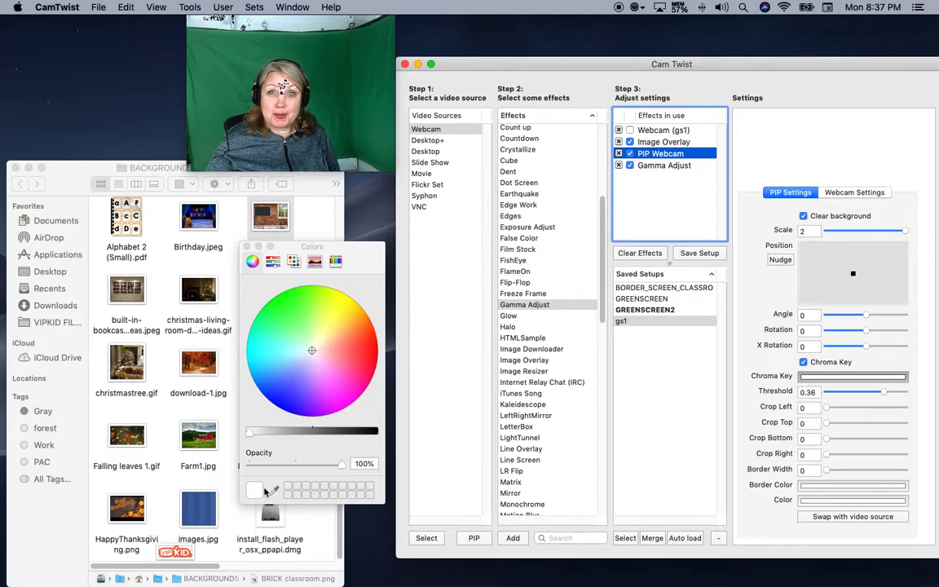
pyautogui.click(275, 491)
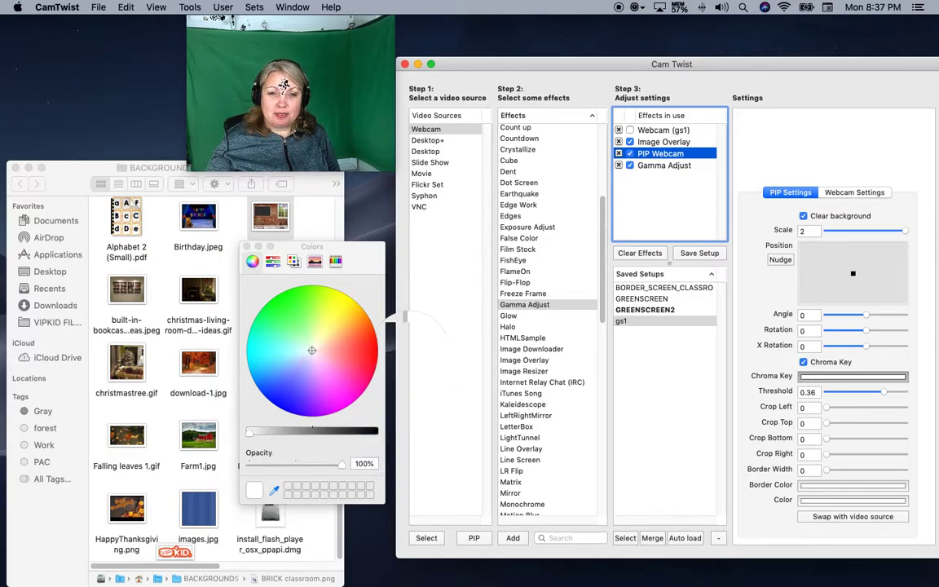
pyautogui.click(326, 61)
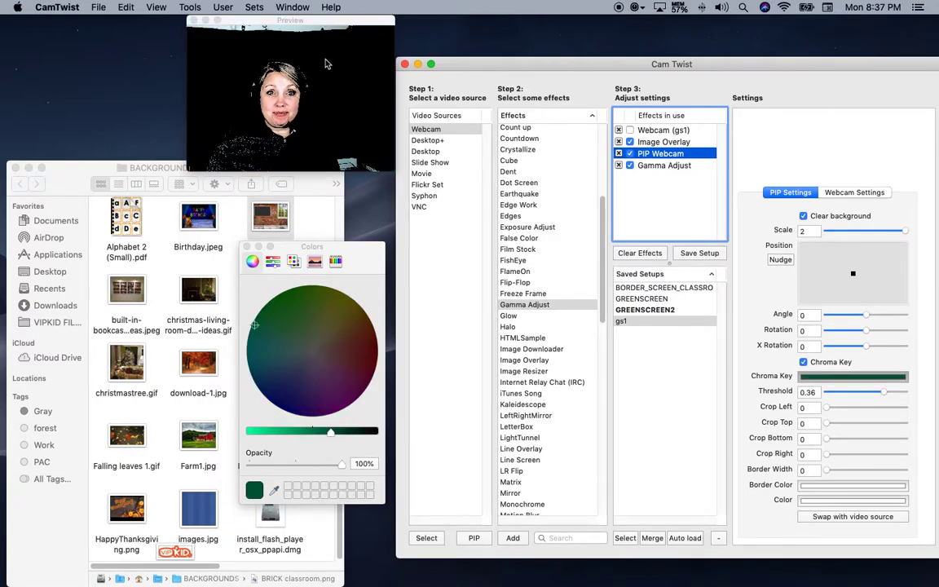
# - Set the built-in bookcase picture as the Image Overlay's image and enlarge it to a scale of 1.935
pyautogui.click(649, 143)
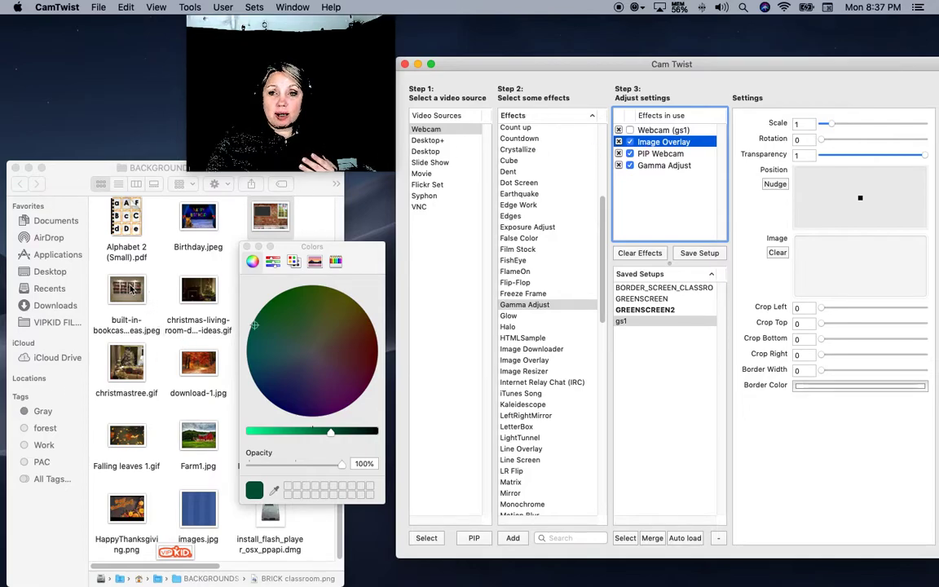
pyautogui.moveTo(131, 289); pyautogui.dragTo(859, 244)
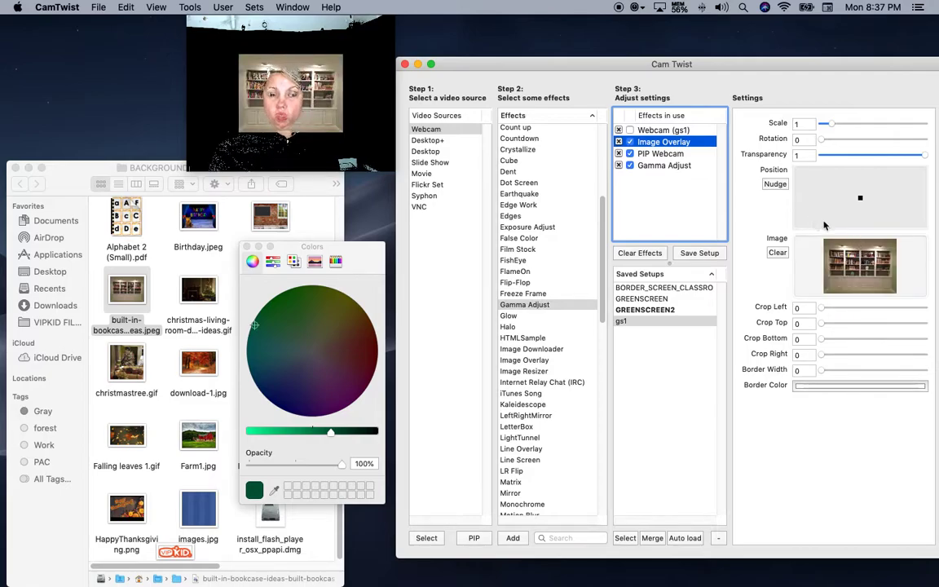
pyautogui.moveTo(832, 128); pyautogui.dragTo(843, 128)
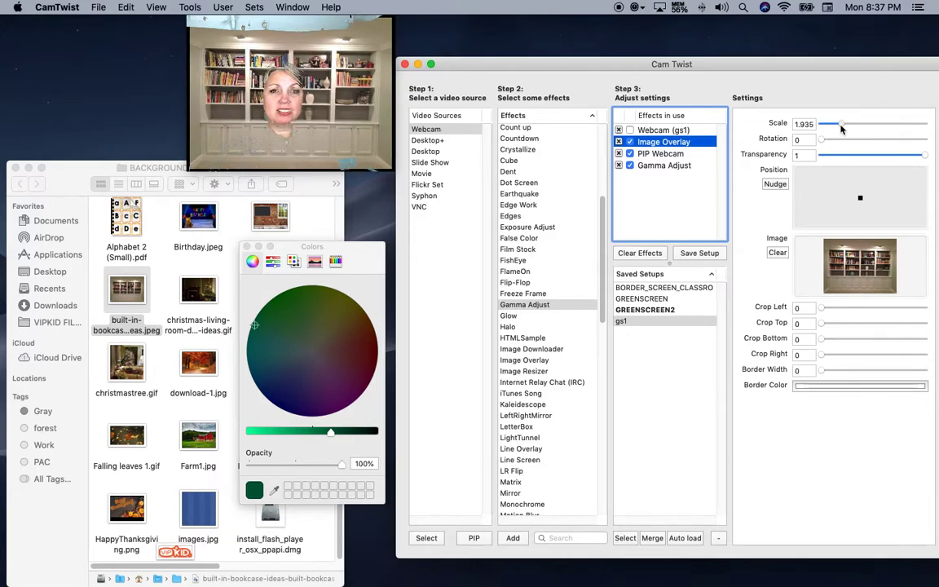
# - Lower the PIP Webcam's chroma key threshold to 0.07 and shift the key colour to a purer dark green
pyautogui.click(669, 155)
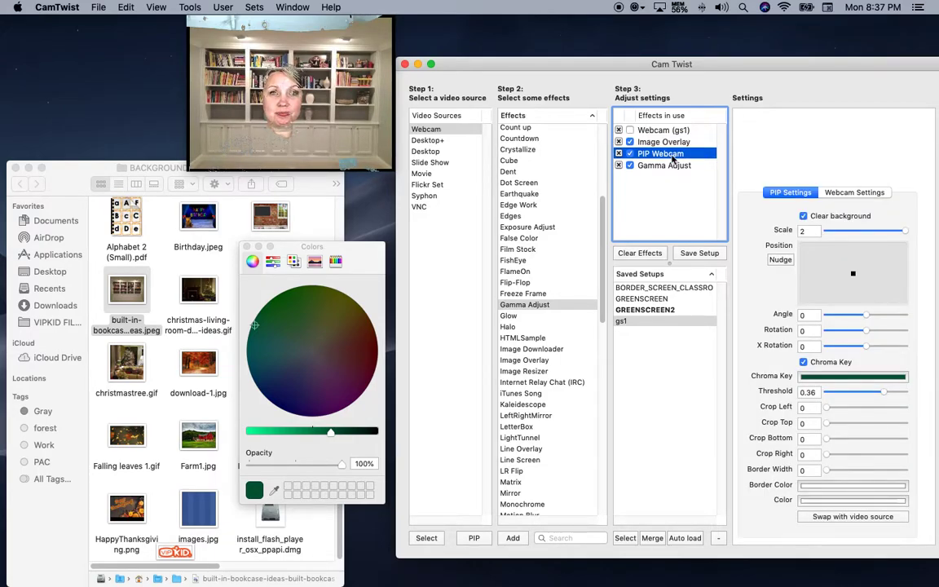
pyautogui.moveTo(885, 392); pyautogui.dragTo(838, 397)
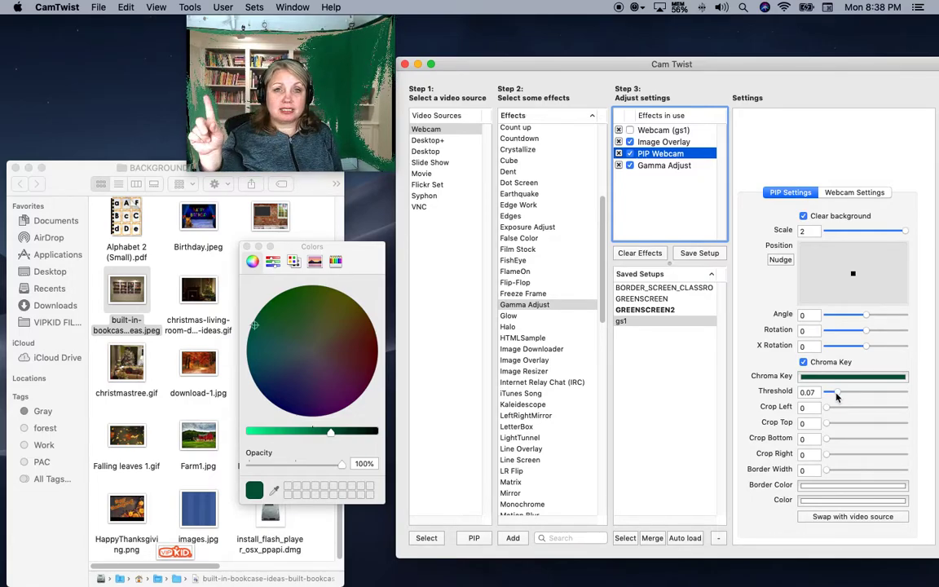
pyautogui.moveTo(837, 397); pyautogui.dragTo(840, 397)
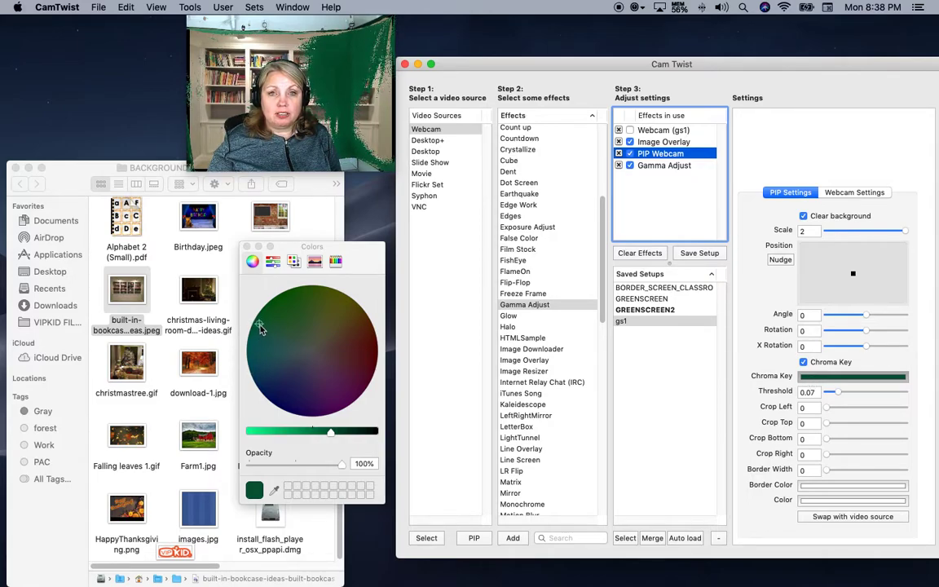
pyautogui.moveTo(262, 326); pyautogui.dragTo(255, 314)
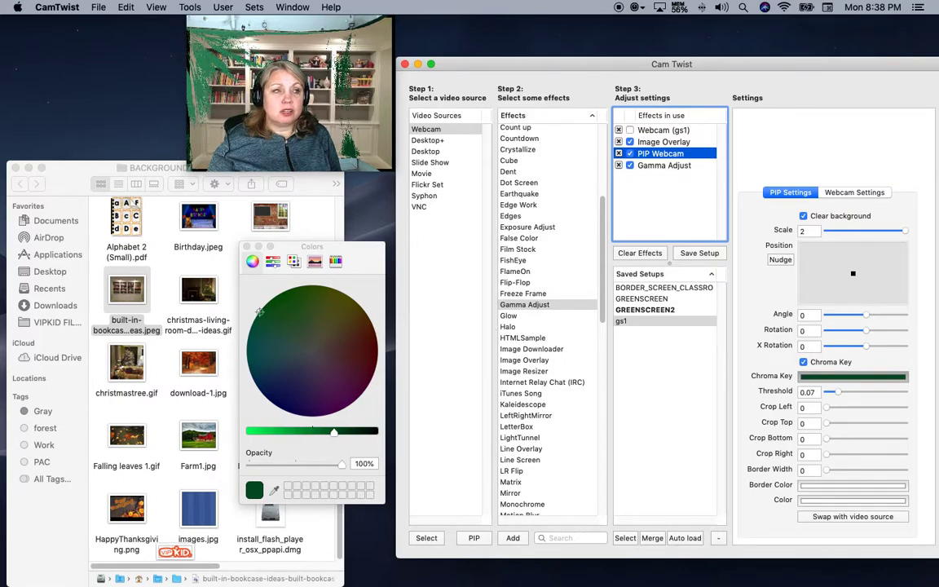
# - Bring up the iGlasses adjustments, slightly lower the brightness, cool the temperature and raise the white balance
pyautogui.click(183, 91)
pyautogui.moveTo(142, 93); pyautogui.dragTo(87, 127)
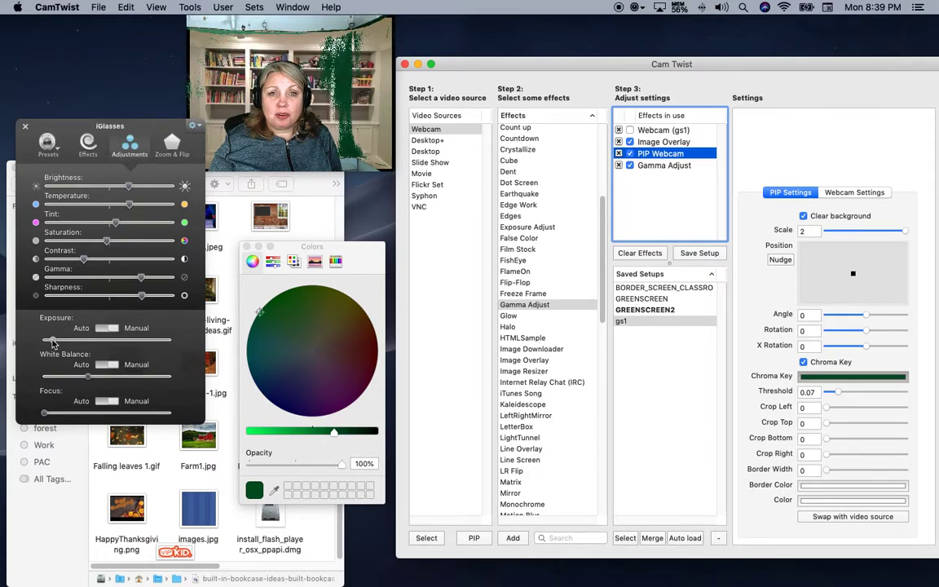
pyautogui.moveTo(129, 188)
pyautogui.moveTo(130, 189); pyautogui.dragTo(118, 222)
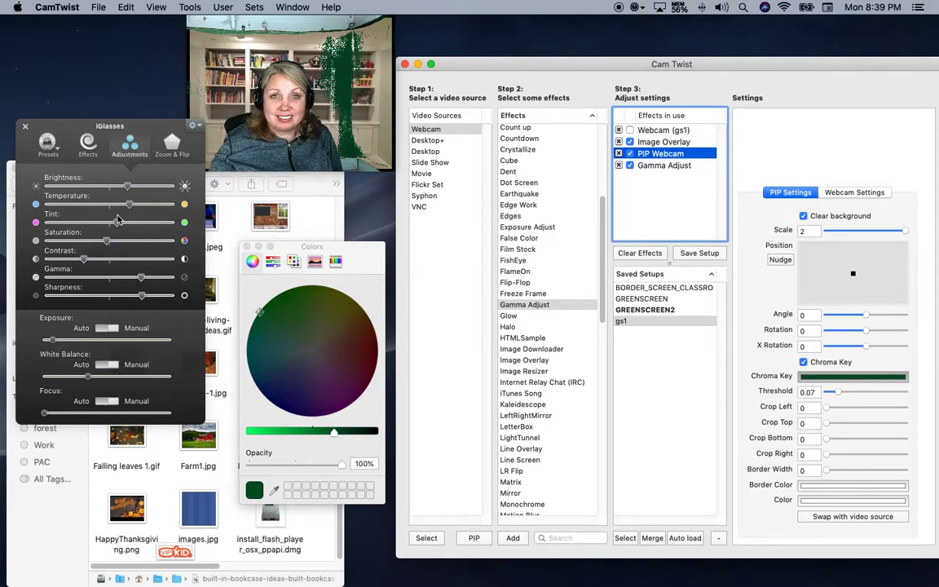
pyautogui.moveTo(121, 208)
pyautogui.mouseDown()
pyautogui.moveTo(101, 210)
pyautogui.moveTo(113, 211)
pyautogui.mouseUp()
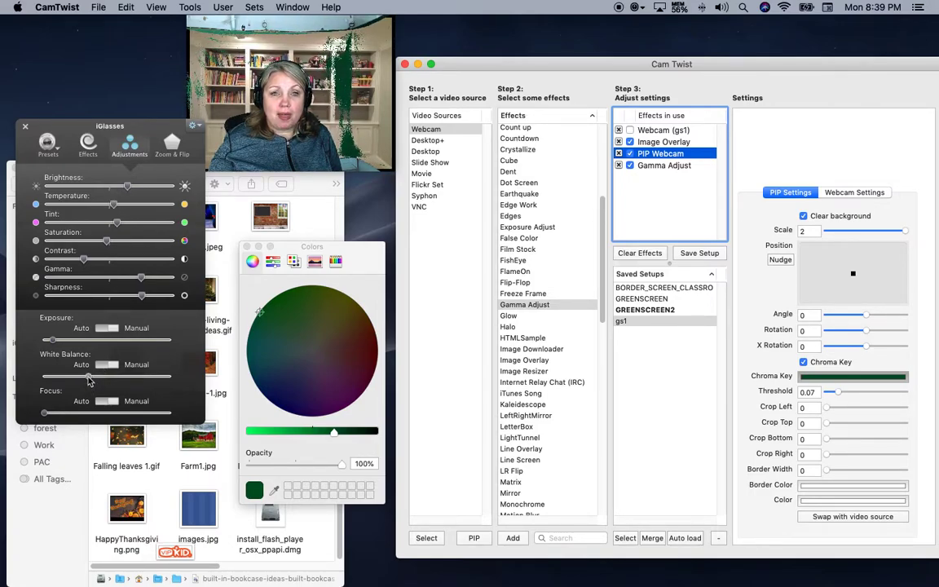
pyautogui.moveTo(85, 380)
pyautogui.mouseDown()
pyautogui.moveTo(68, 381)
pyautogui.moveTo(144, 377)
pyautogui.moveTo(99, 380)
pyautogui.mouseUp()
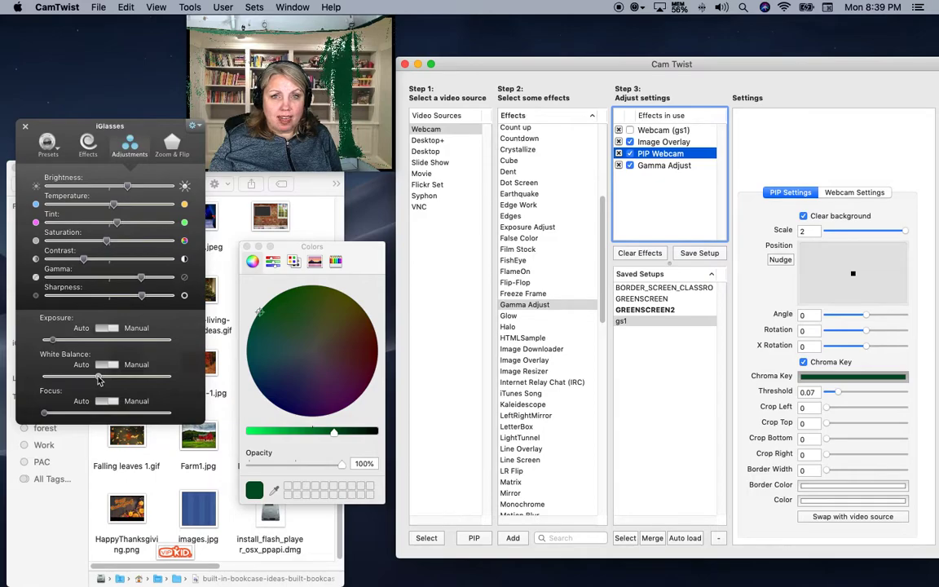
# - Fine-tune the keying with a slightly lower iGlasses gamma, a brightness of 28 and a PIP Webcam chroma key threshold of 0.07
pyautogui.click(141, 277)
pyautogui.moveTo(141, 279); pyautogui.dragTo(140, 281)
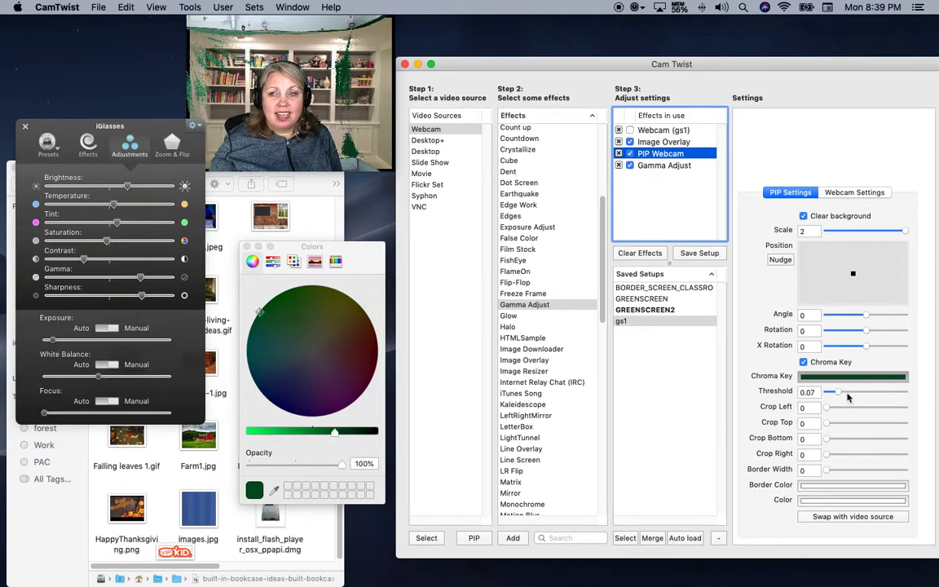
pyautogui.moveTo(840, 394); pyautogui.dragTo(839, 394)
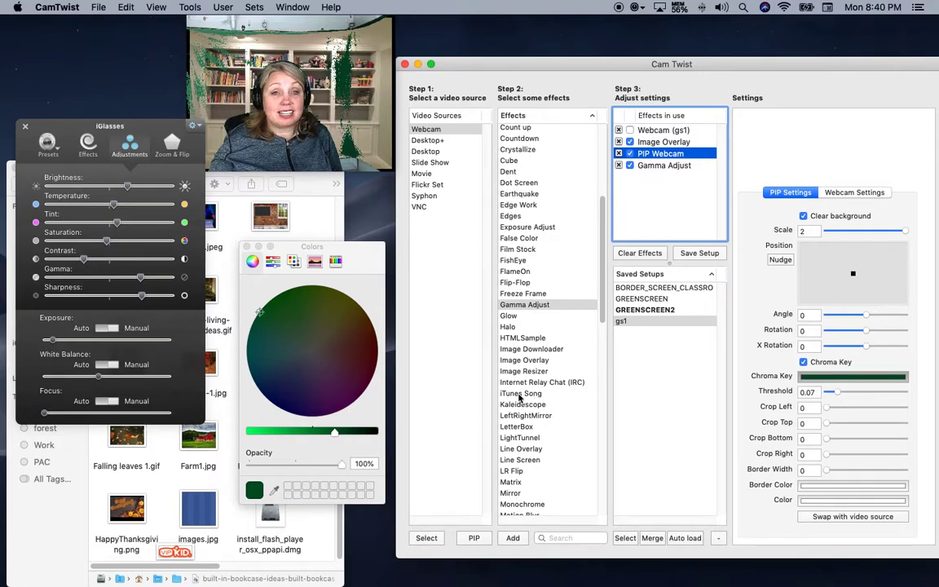
pyautogui.moveTo(126, 186); pyautogui.dragTo(128, 190)
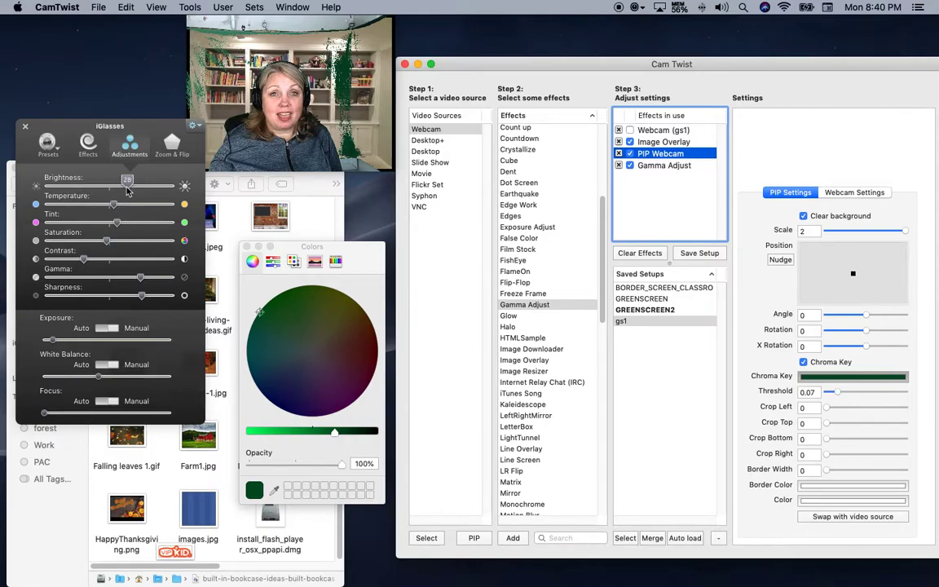
pyautogui.moveTo(127, 190); pyautogui.dragTo(127, 190)
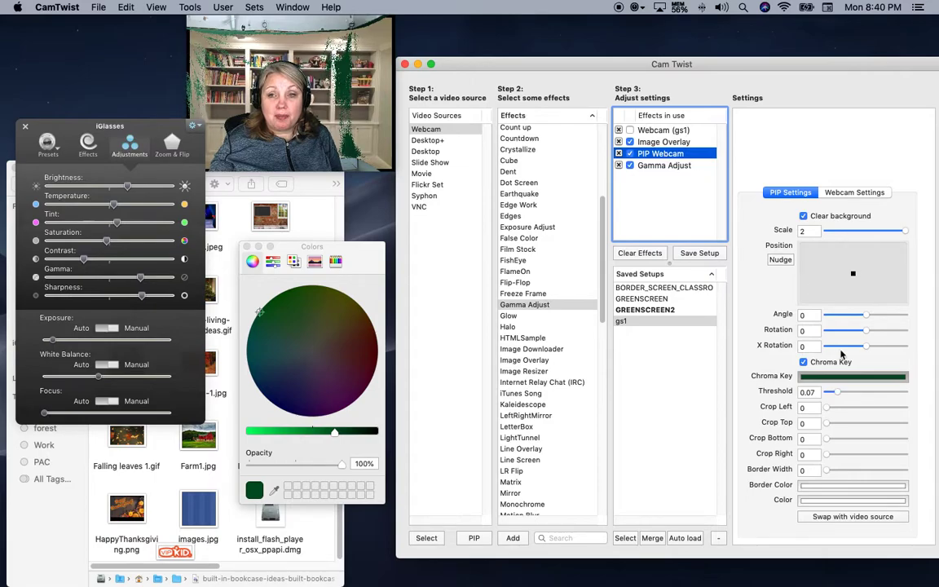
# - Set the PIP Webcam's top crop to 0.131, shift its key colour to a purer green and slightly lower the iGlasses brightness
pyautogui.moveTo(829, 425); pyautogui.dragTo(840, 423)
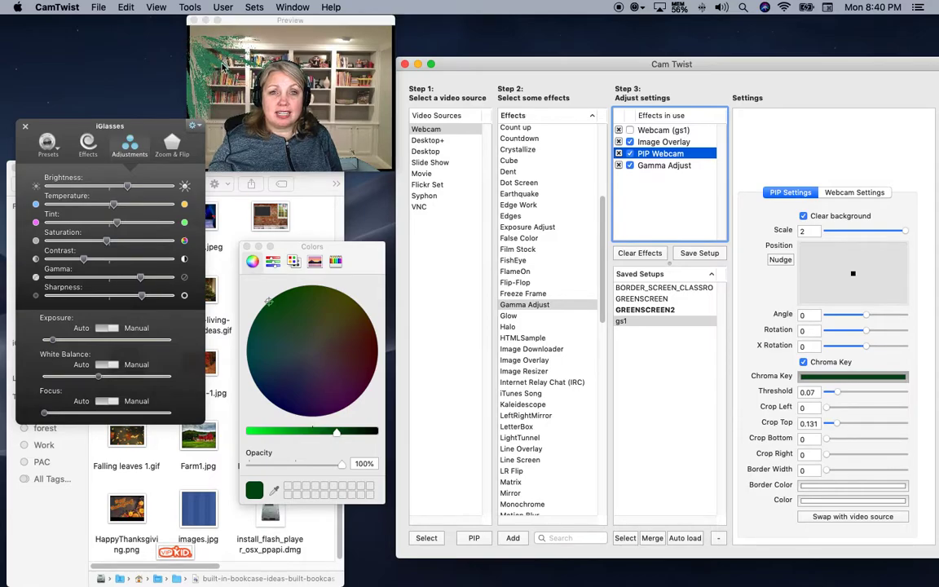
pyautogui.moveTo(129, 192)
pyautogui.moveTo(129, 191); pyautogui.dragTo(124, 192)
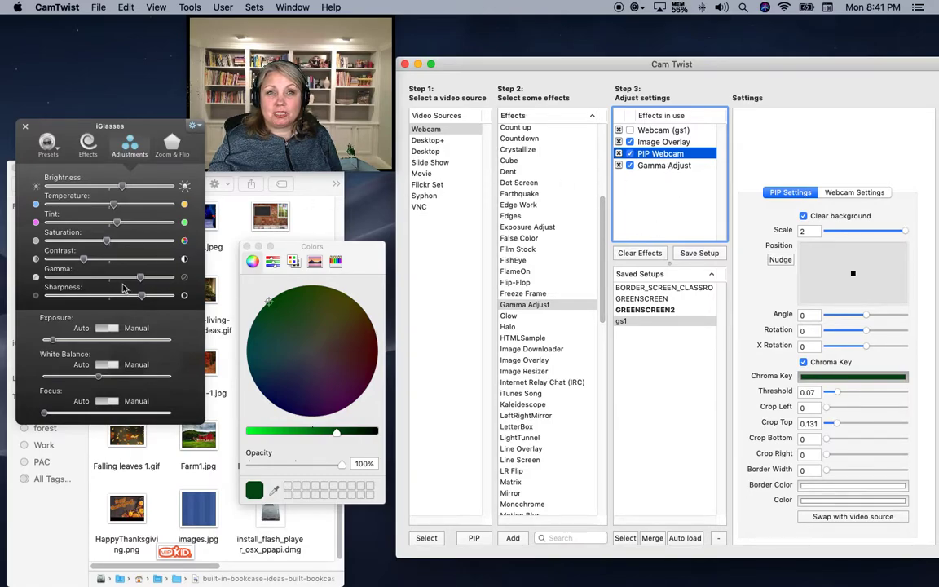
# - Set the iGlasses gamma to 50 and the PIP Webcam's chroma key threshold to 0.071
pyautogui.moveTo(141, 282)
pyautogui.moveTo(141, 282); pyautogui.dragTo(142, 282)
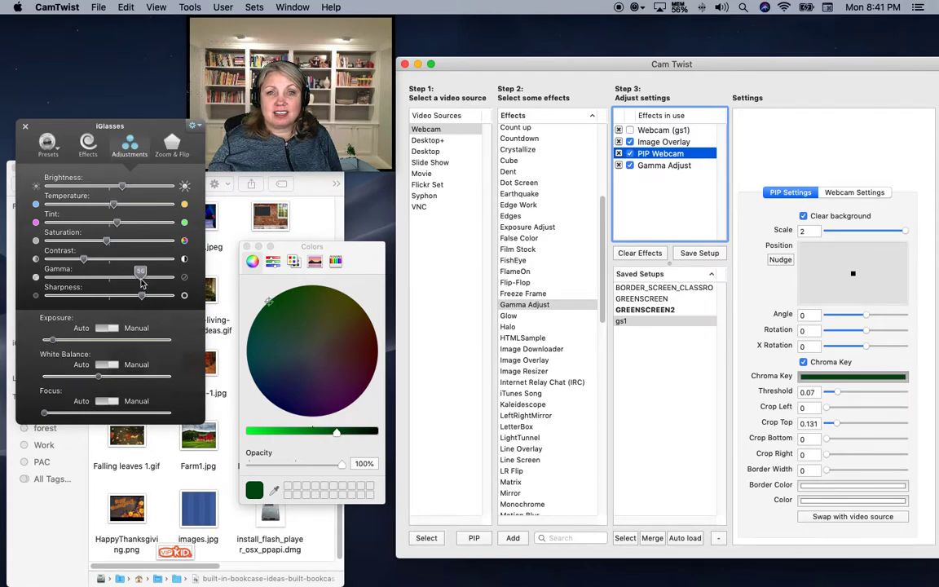
pyautogui.moveTo(141, 282); pyautogui.dragTo(141, 282)
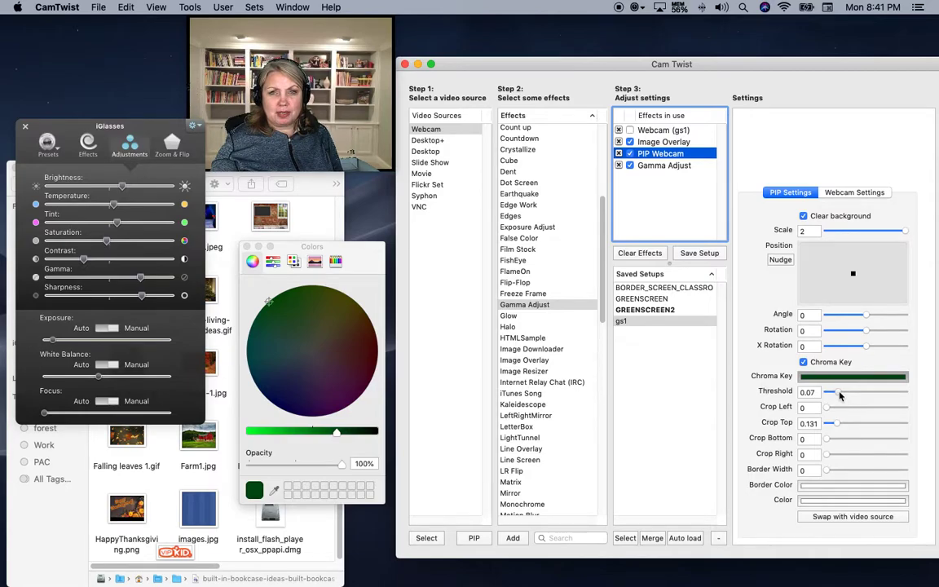
pyautogui.moveTo(841, 395); pyautogui.dragTo(840, 396)
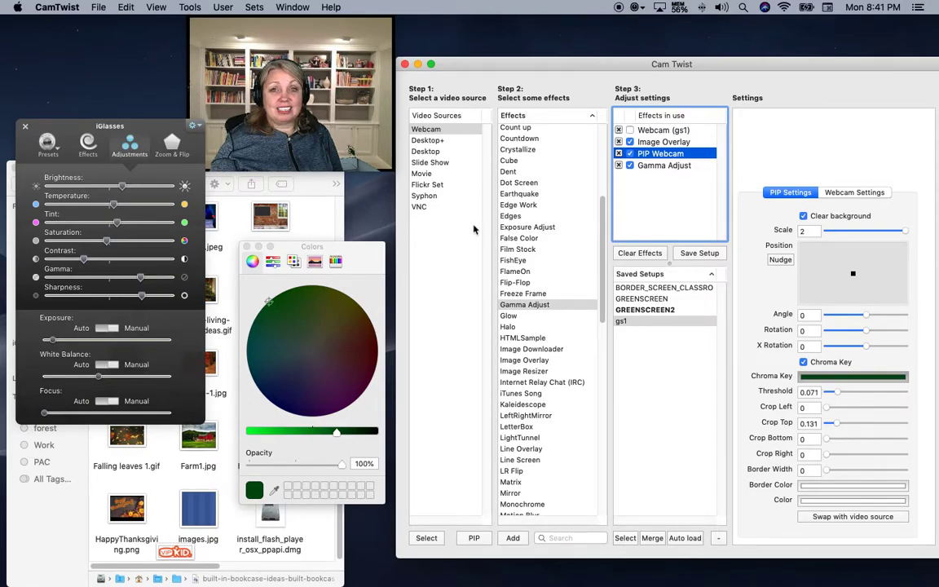
# - Add 486-vip-kid-logo.png as a second Image Overlay and position the logo in the lower-right corner of the video picture
pyautogui.moveTo(353, 152)
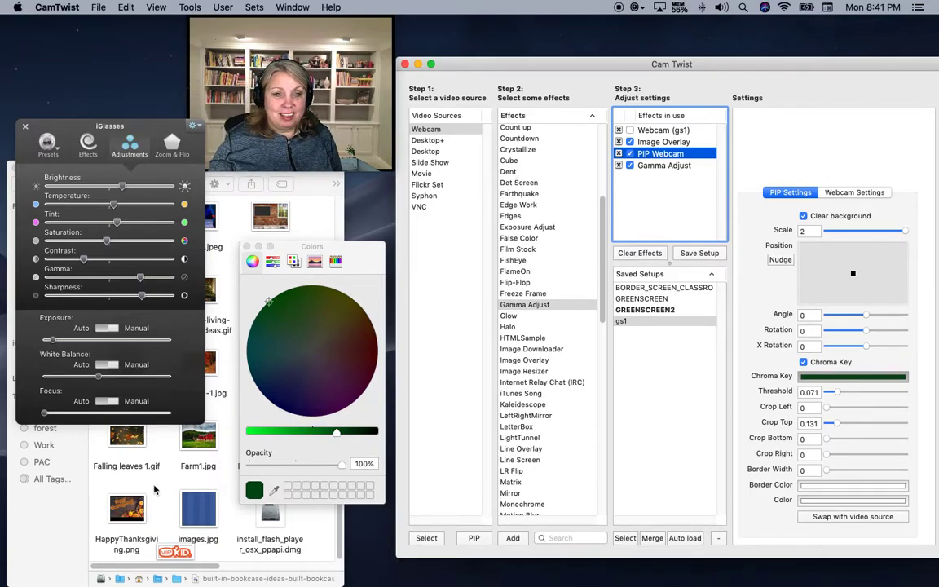
pyautogui.moveTo(176, 556); pyautogui.dragTo(659, 188)
pyautogui.moveTo(860, 197)
pyautogui.mouseDown()
pyautogui.moveTo(891, 188)
pyautogui.moveTo(879, 197)
pyautogui.moveTo(898, 217)
pyautogui.mouseUp()
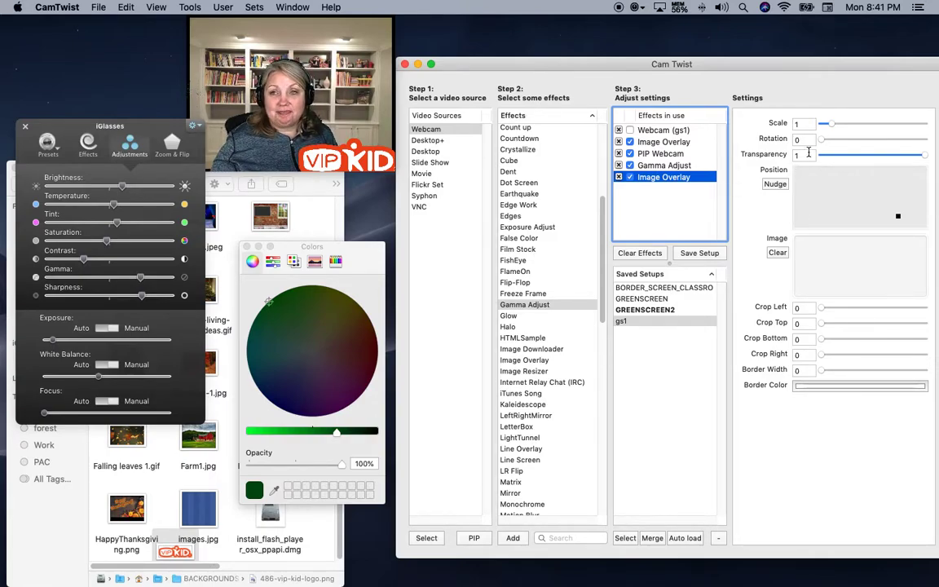
# - Move the iGlasses window clear of the image folder and set the background Image Overlay's picture to christmastree.gif
pyautogui.click(669, 144)
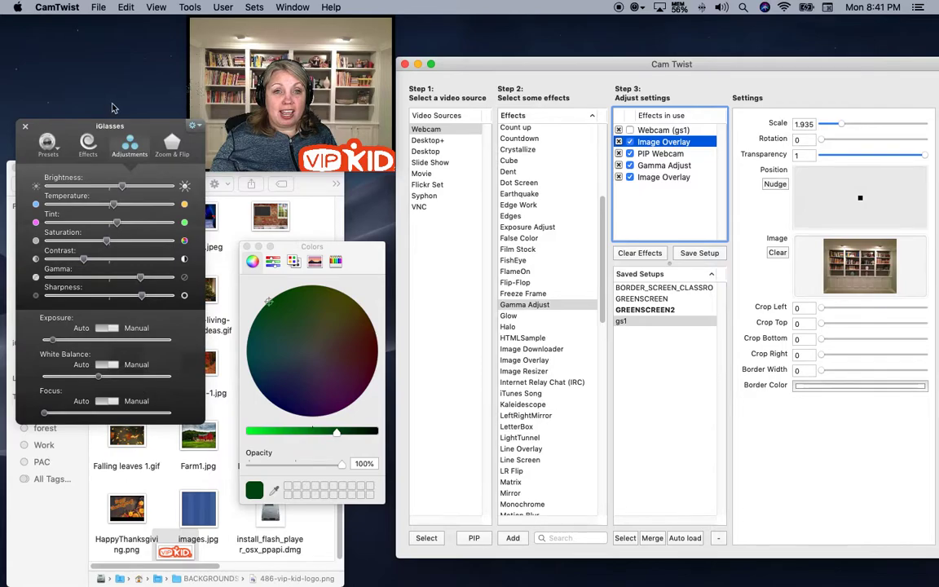
pyautogui.moveTo(129, 128); pyautogui.dragTo(115, 29)
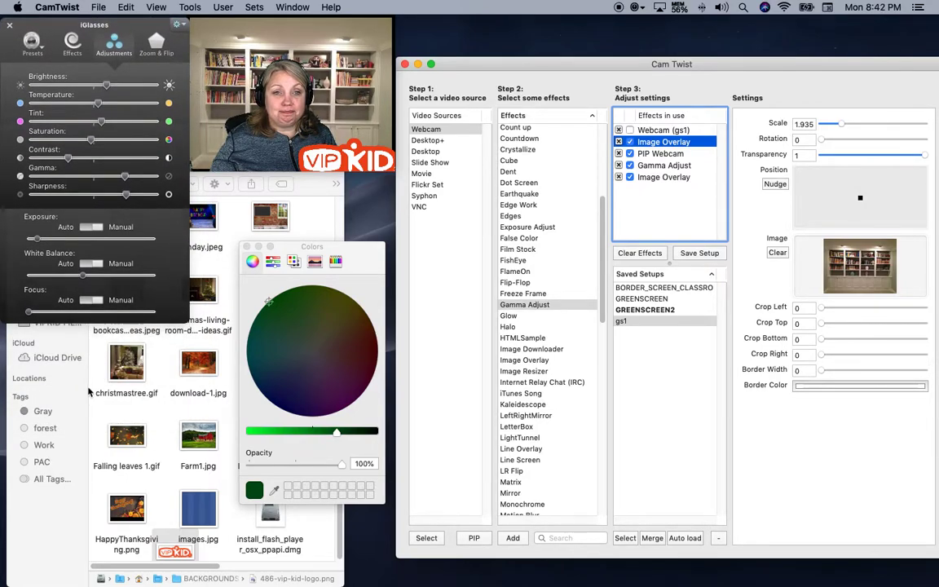
pyautogui.moveTo(127, 363); pyautogui.dragTo(864, 274)
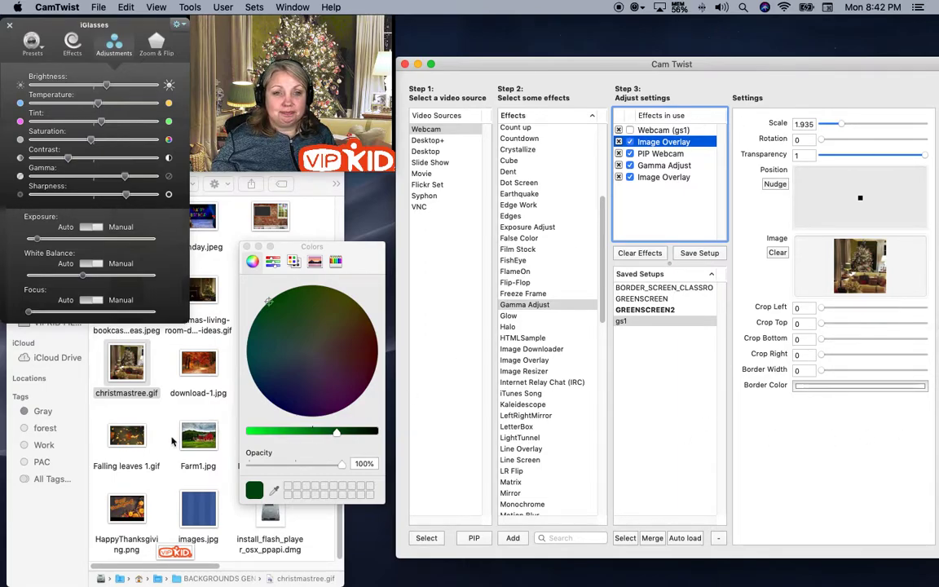
# - Replace the background Image Overlay's picture with BRICK classroom.png
pyautogui.scroll(3, 126, 405)
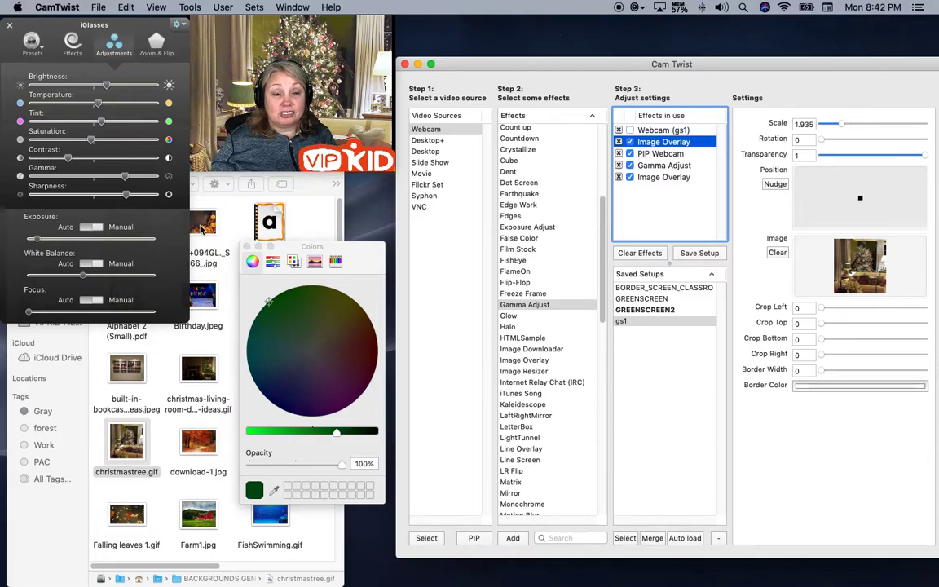
pyautogui.click(325, 199)
pyautogui.moveTo(269, 295); pyautogui.dragTo(865, 279)
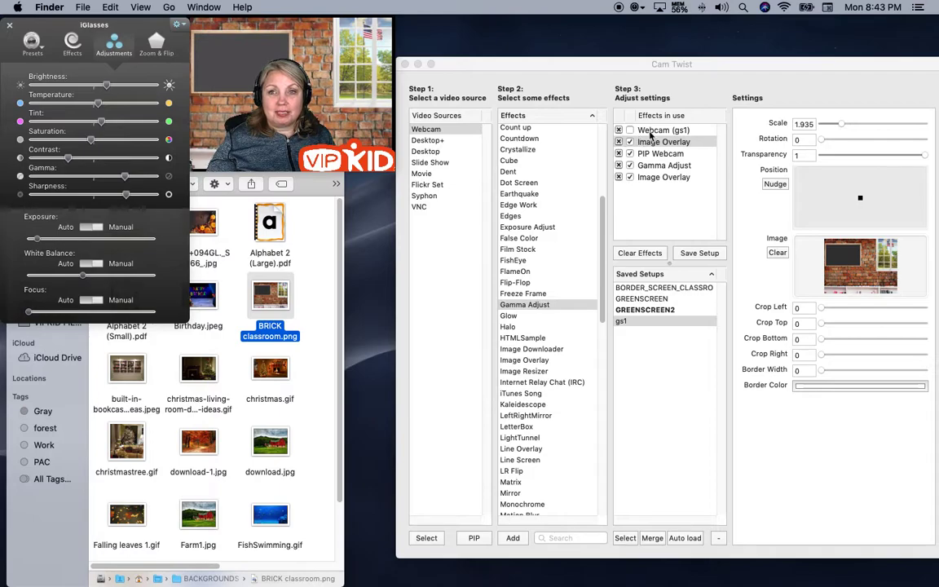
# - Make Desktop+ the video source and confine it to the Google Chrome window showing GS PROPS - Google Slides
pyautogui.click(430, 145)
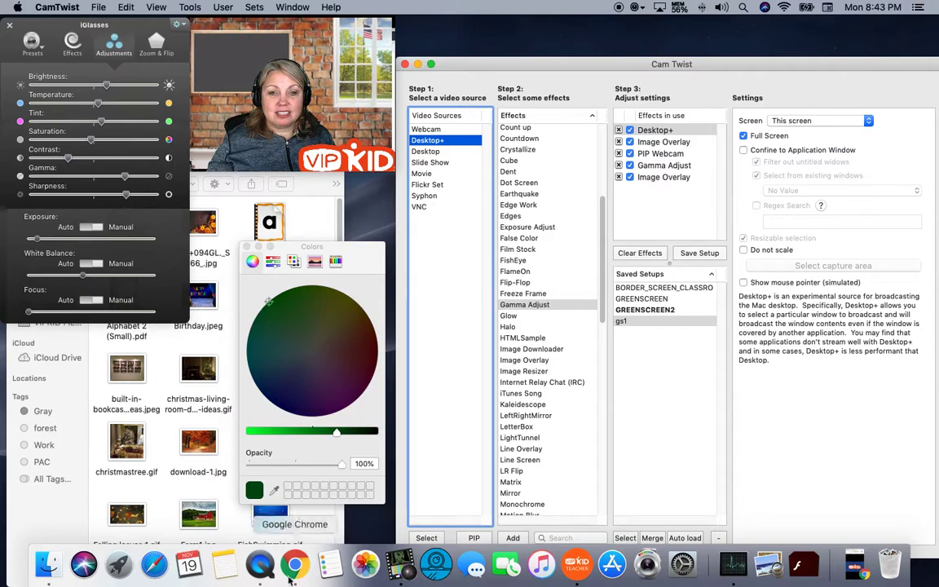
pyautogui.click(302, 571)
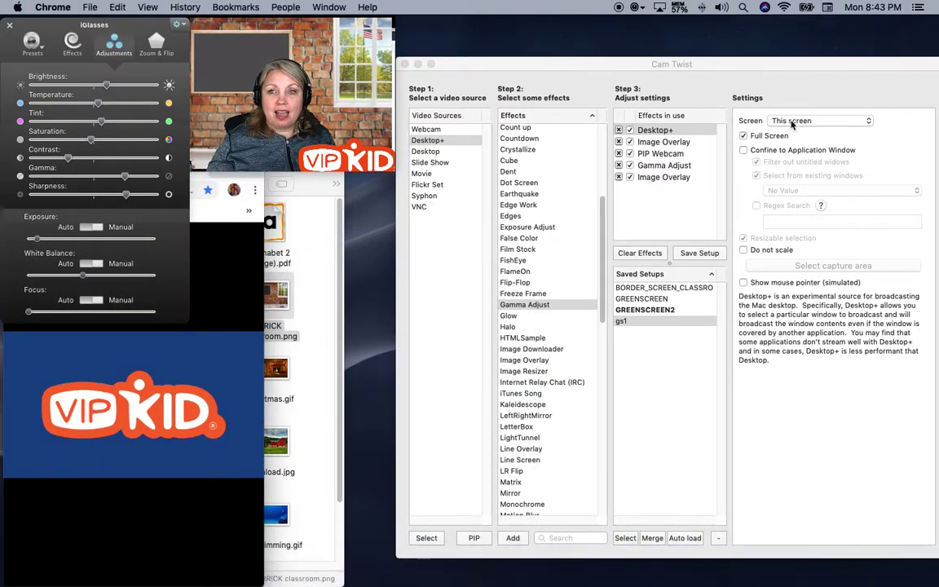
pyautogui.click(743, 151)
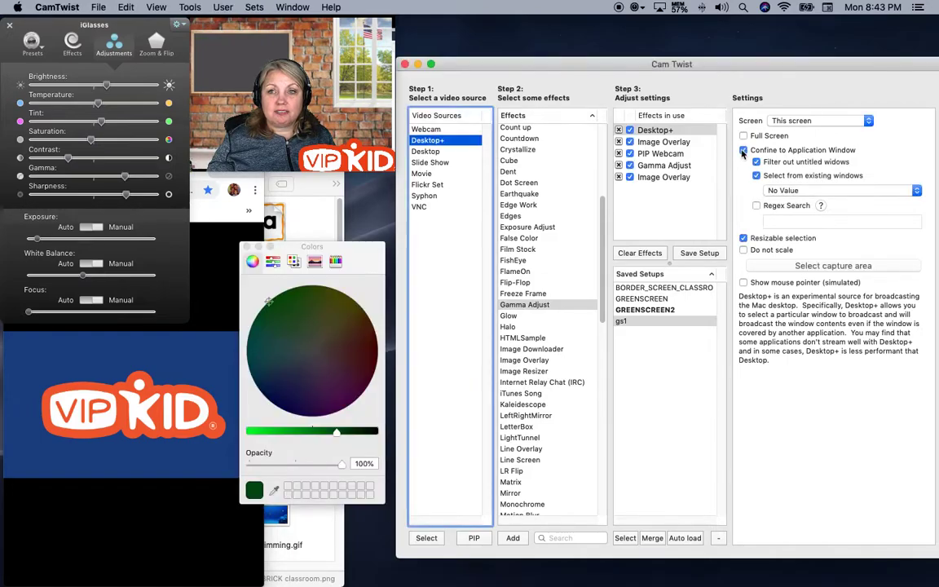
pyautogui.click(771, 193)
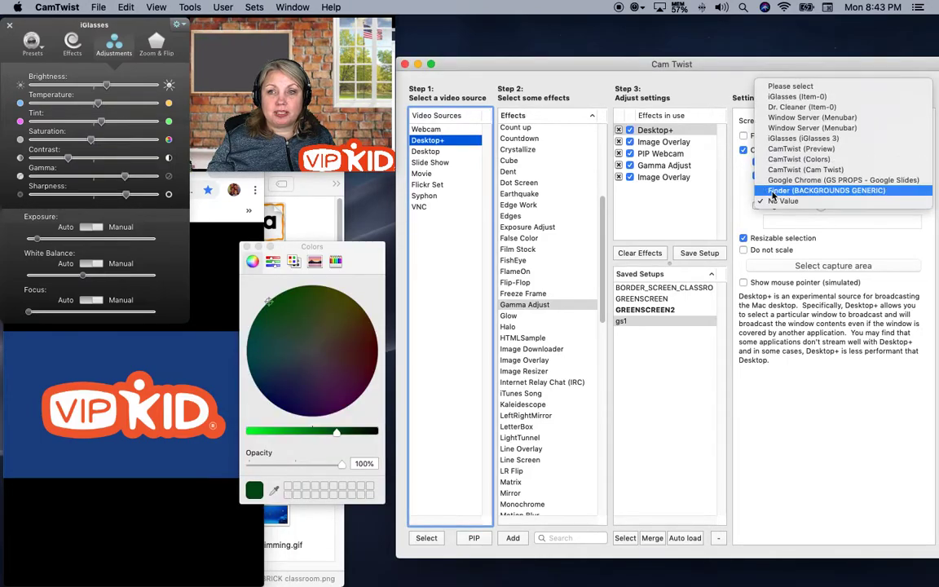
pyautogui.click(789, 181)
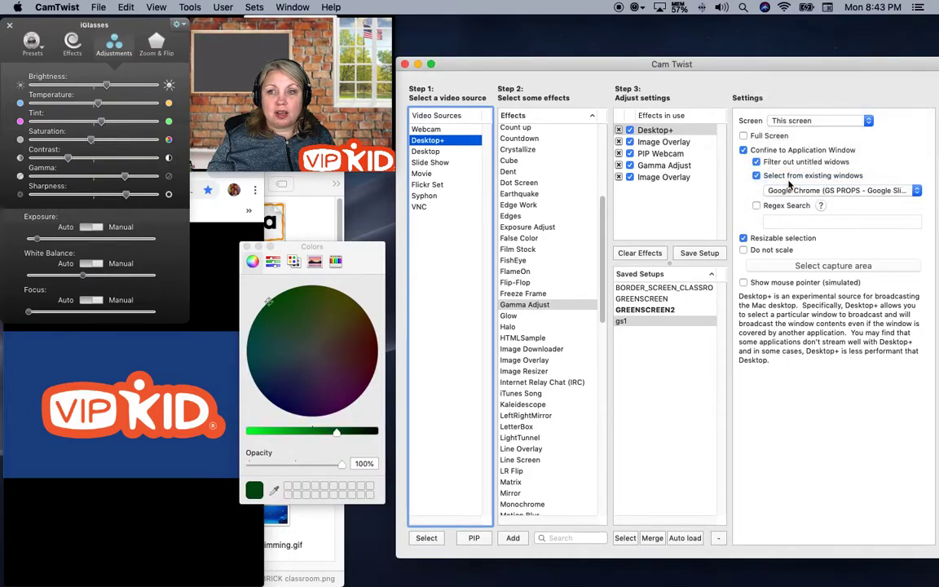
# - Define the Desktop+ capture area so that it frames only the blue VIPKID slide in the Chrome window
pyautogui.click(781, 267)
pyautogui.moveTo(268, 150); pyautogui.dragTo(243, 330)
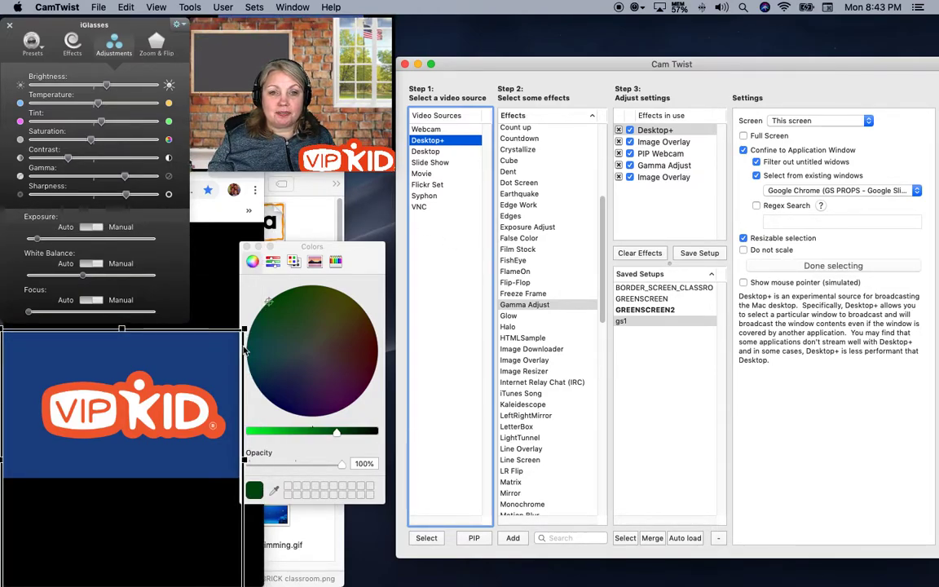
pyautogui.moveTo(225, 333); pyautogui.dragTo(219, 211)
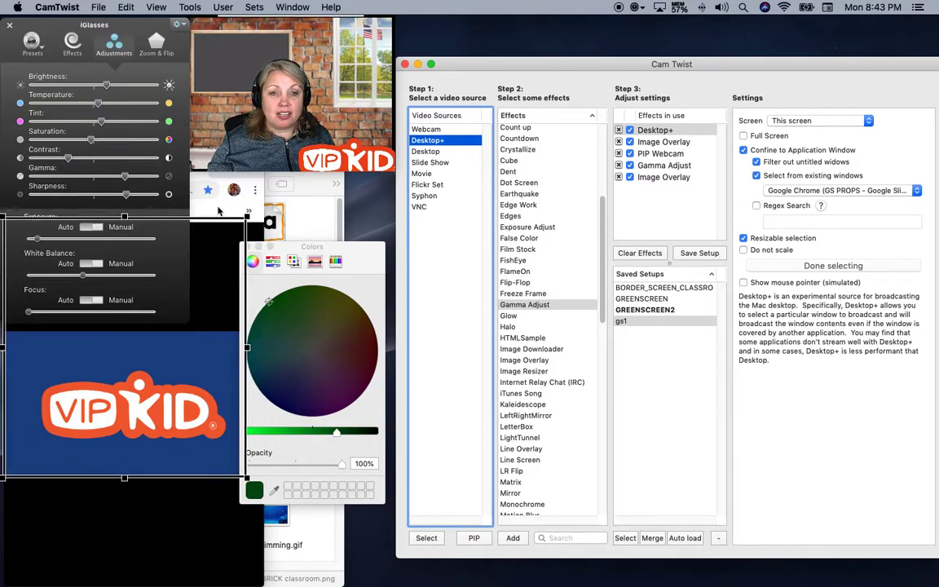
pyautogui.moveTo(124, 216); pyautogui.dragTo(128, 235)
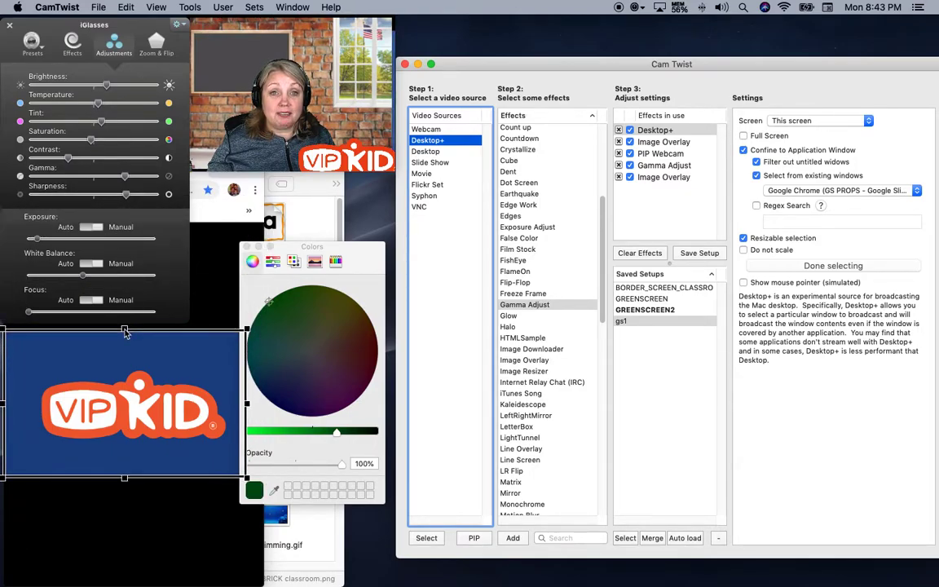
pyautogui.moveTo(334, 250); pyautogui.dragTo(363, 232)
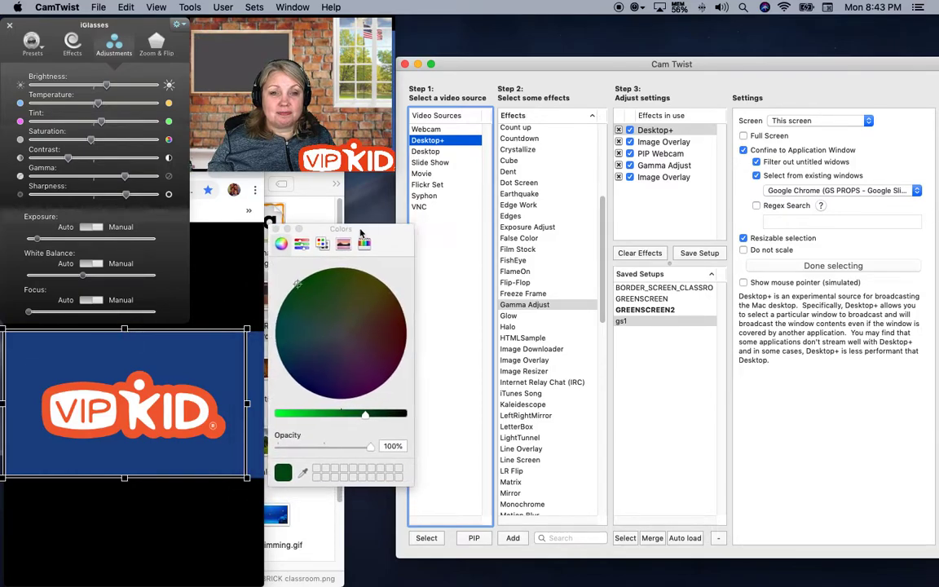
pyautogui.moveTo(250, 408); pyautogui.dragTo(267, 408)
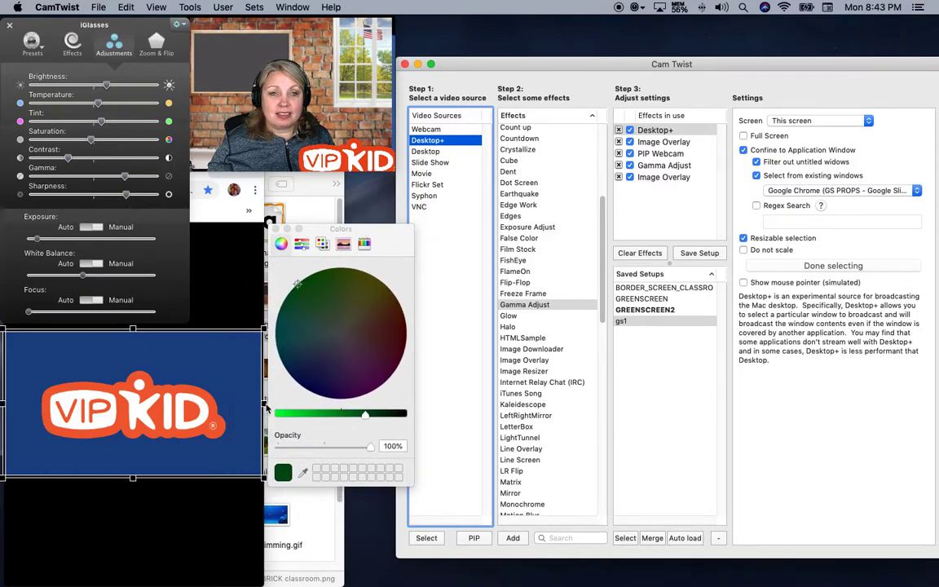
pyautogui.click(848, 268)
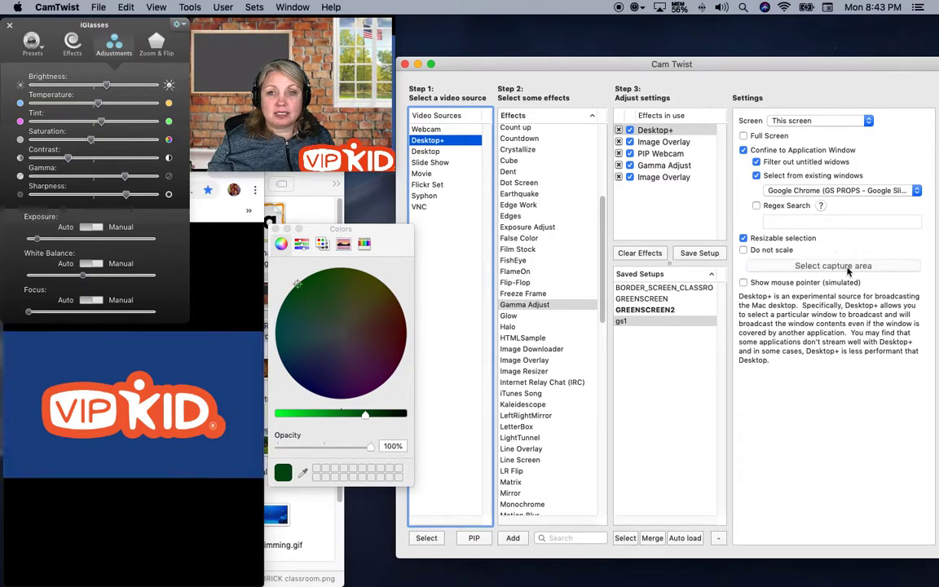
# - Swap the PIP Webcam with the Desktop+ video source, and trigger the same swap once more
pyautogui.click(667, 154)
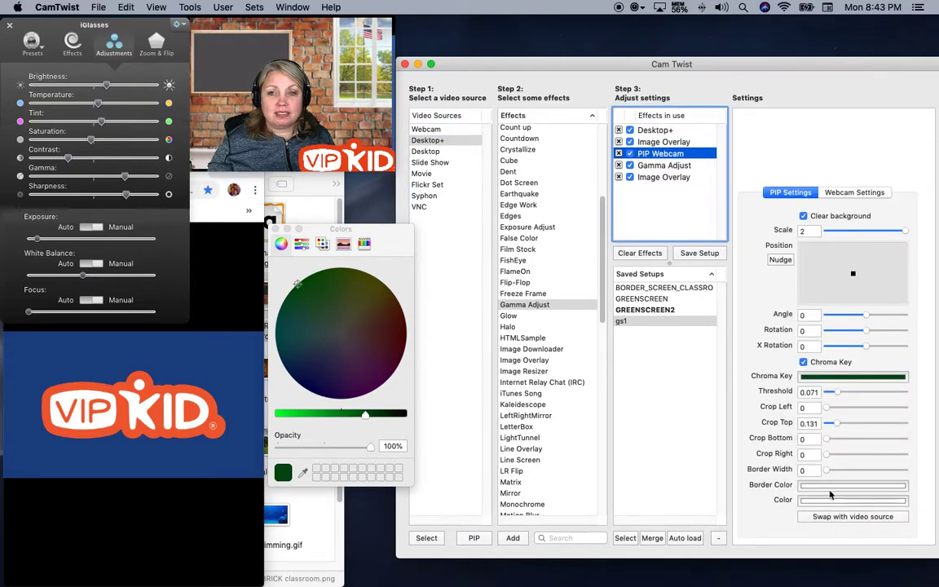
pyautogui.click(826, 517)
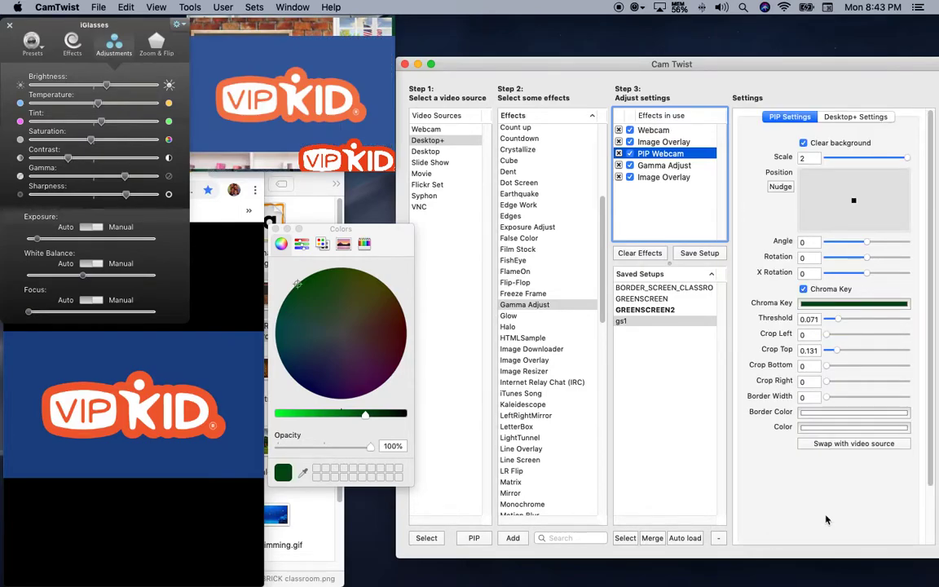
pyautogui.click(831, 445)
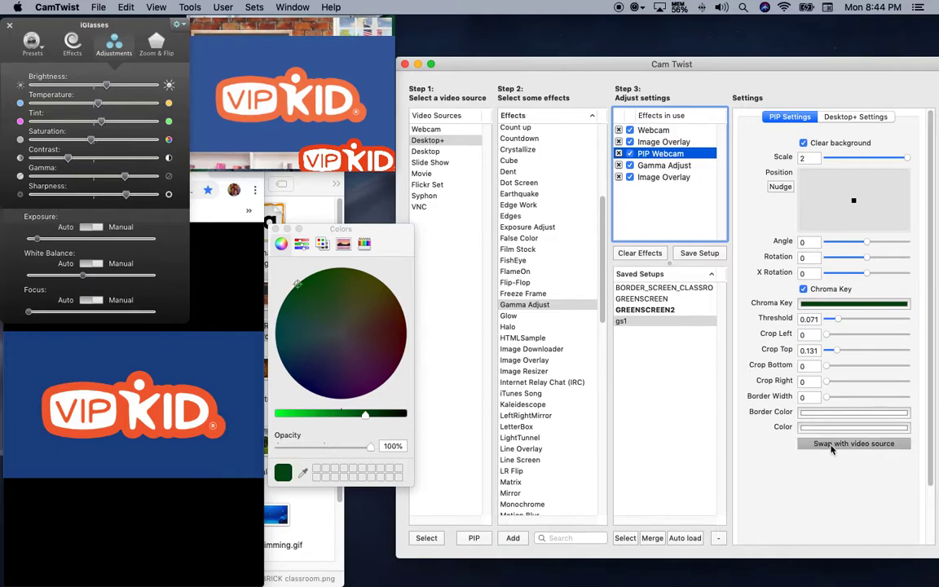